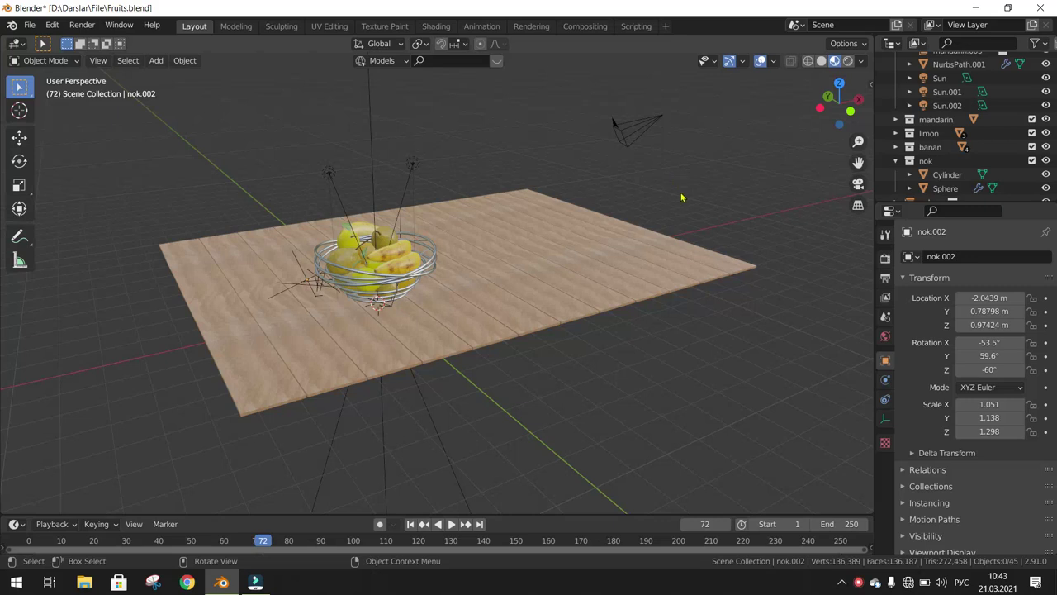
Orbit around the fruit-bowl table scene and bring up its Eevee render settings
mouse_move(443, 256)
middle_mouse_down()
mouse_move(594, 262)
mouse_move(602, 272)
mouse_move(226, 258)
mouse_move(362, 228)
middle_mouse_up()
scroll(362, 228, "up", 3)
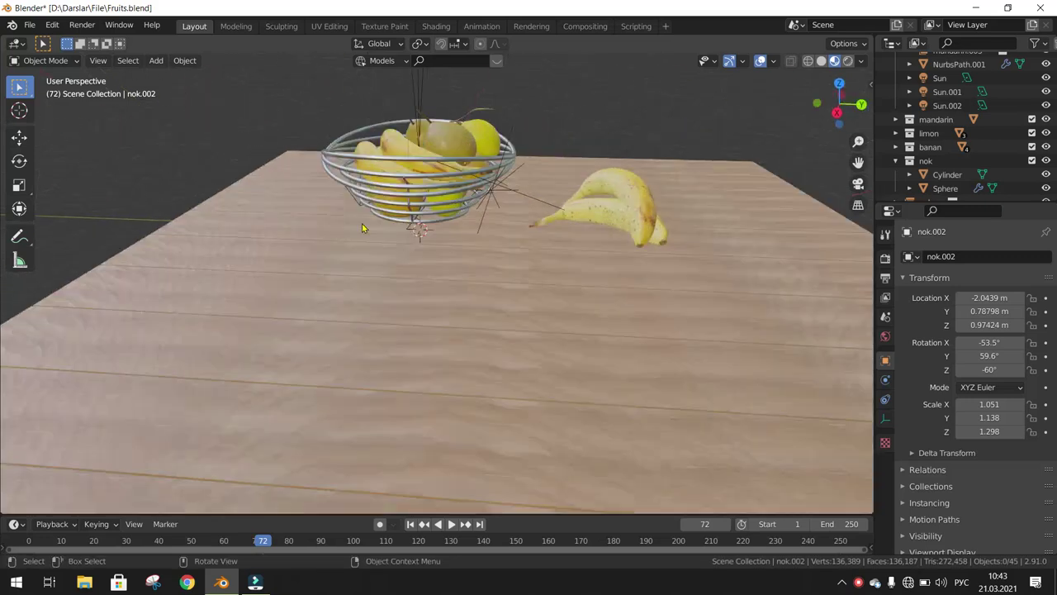
mouse_move(411, 199)
middle_mouse_down()
mouse_move(501, 346)
mouse_move(555, 339)
mouse_move(481, 337)
mouse_move(598, 325)
mouse_move(656, 211)
middle_mouse_up()
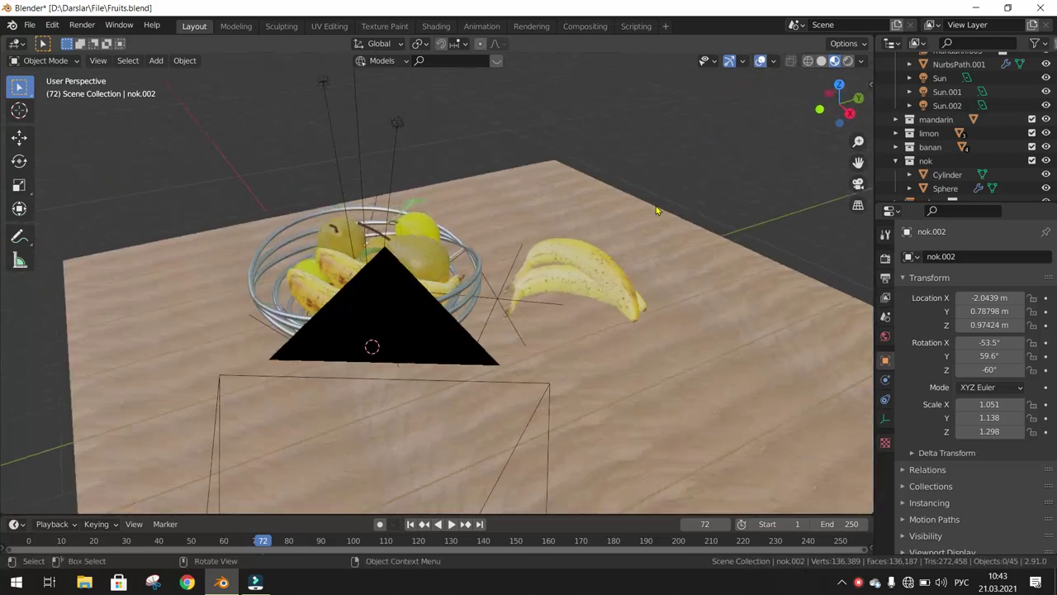
left_click(886, 259)
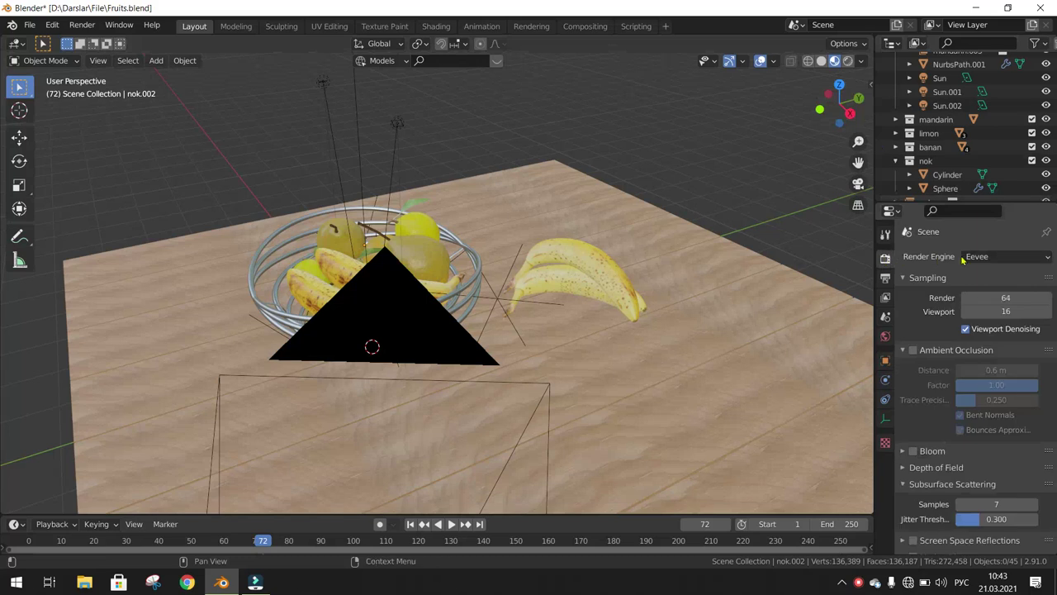
mouse_move(629, 271)
middle_mouse_down()
mouse_move(359, 279)
mouse_move(313, 271)
mouse_move(412, 254)
middle_mouse_up()
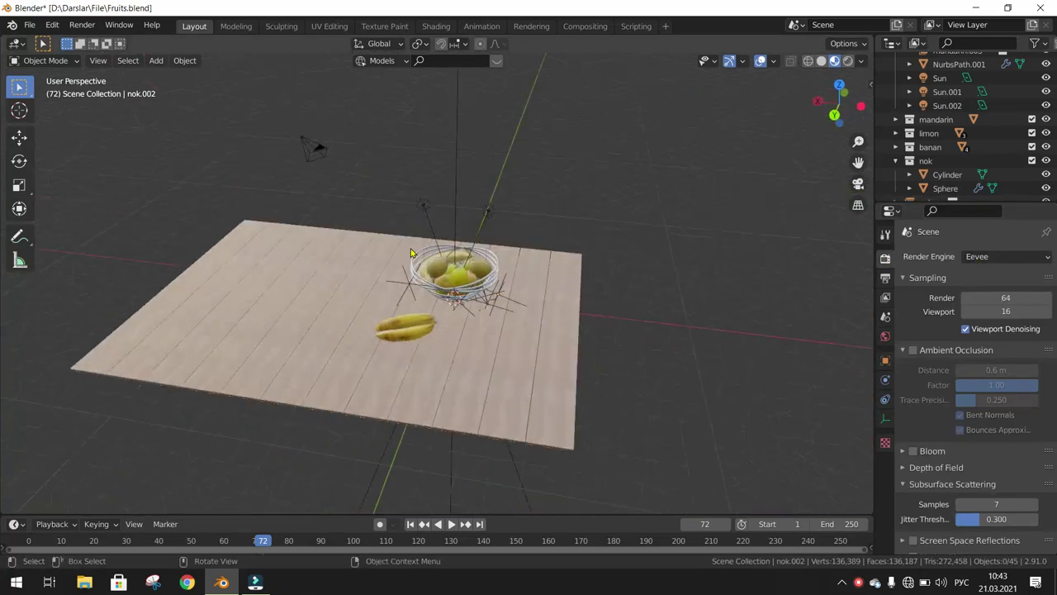
In the Shading workspace, select the table and link Texture Coordinate UV to Mapping Vector
left_click(438, 27)
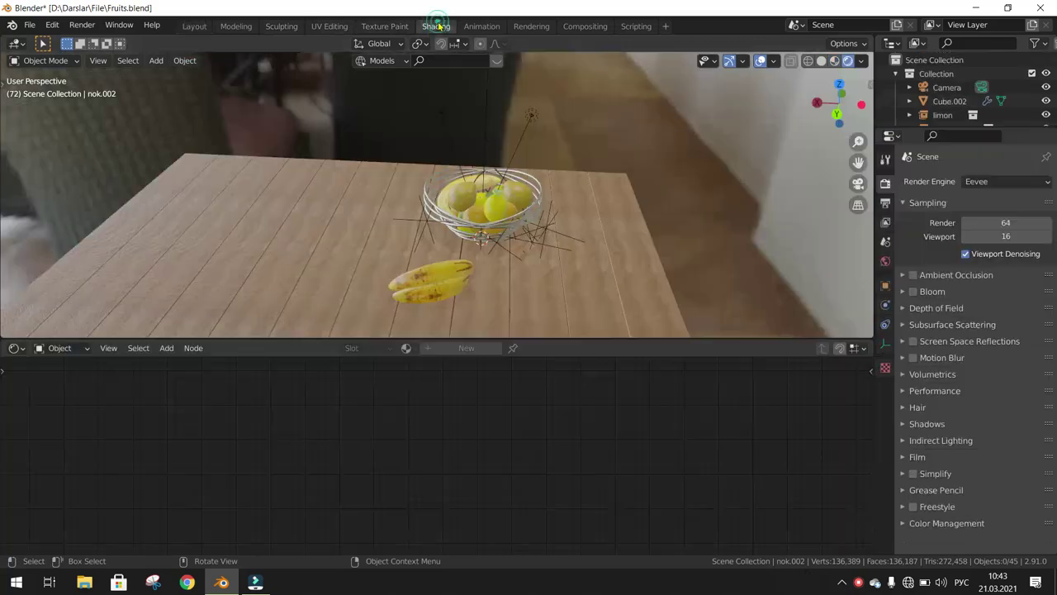
mouse_move(503, 267)
middle_mouse_down()
mouse_move(595, 255)
mouse_move(452, 223)
mouse_move(519, 242)
mouse_move(496, 259)
mouse_move(418, 248)
mouse_move(472, 238)
mouse_move(427, 200)
middle_mouse_up()
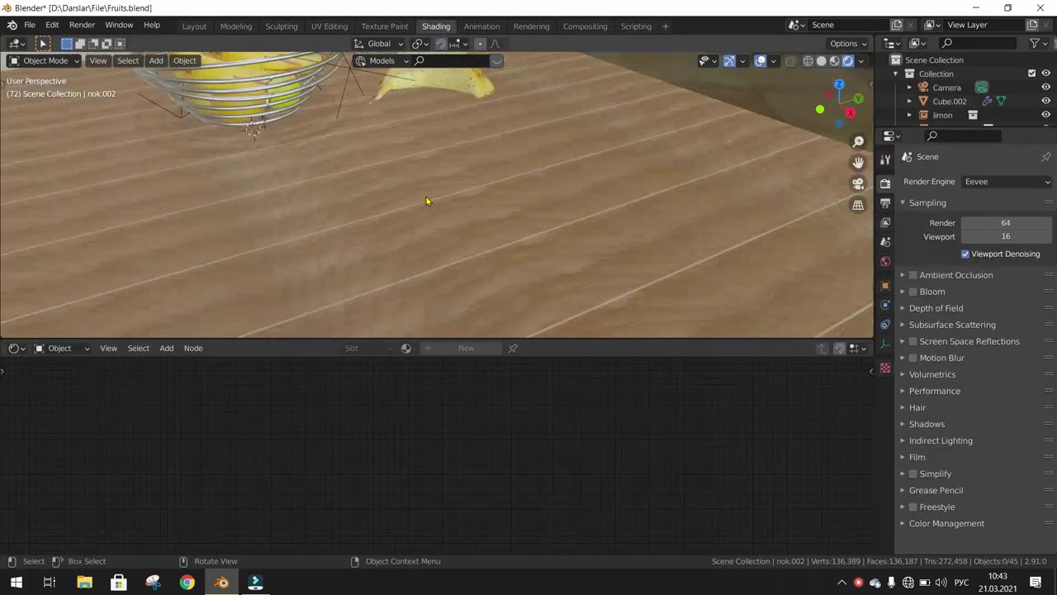
left_click(427, 200)
scroll(397, 468, "down", 2)
scroll(396, 467, "down", 1)
scroll(418, 466, "up", 2)
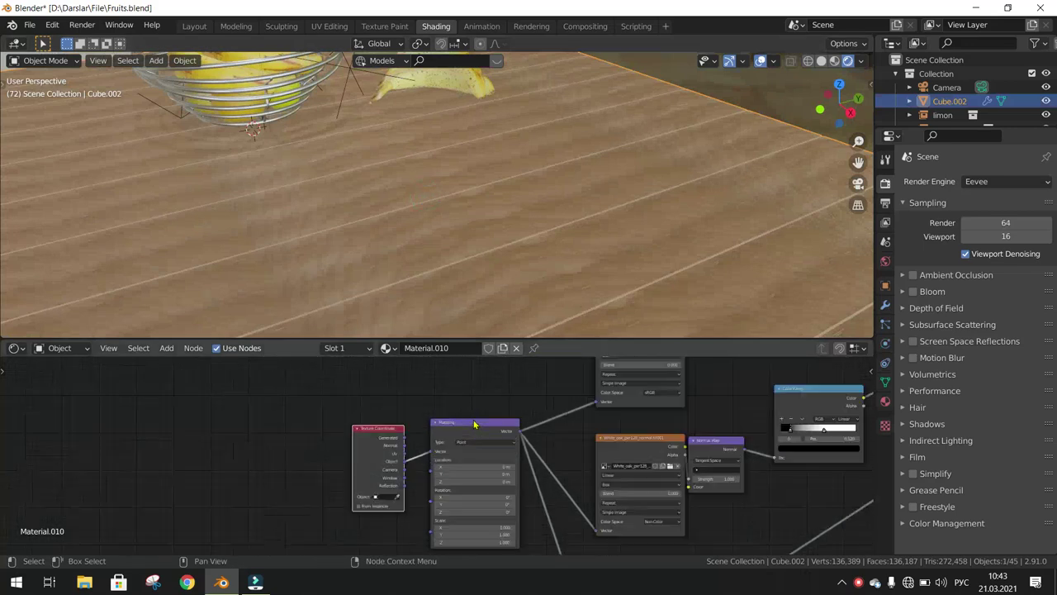
scroll(413, 459, "up", 1)
scroll(409, 453, "up", 2)
scroll(405, 445, "up", 2)
scroll(405, 444, "up", 1)
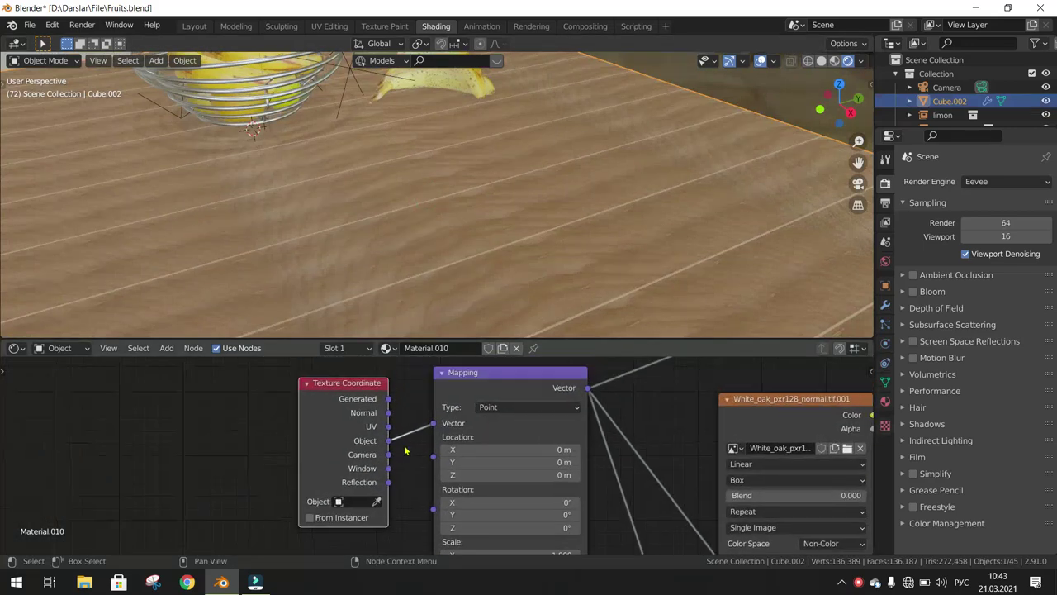
scroll(386, 440, "up", 1)
middle_click_drag(344, 389, 341, 411)
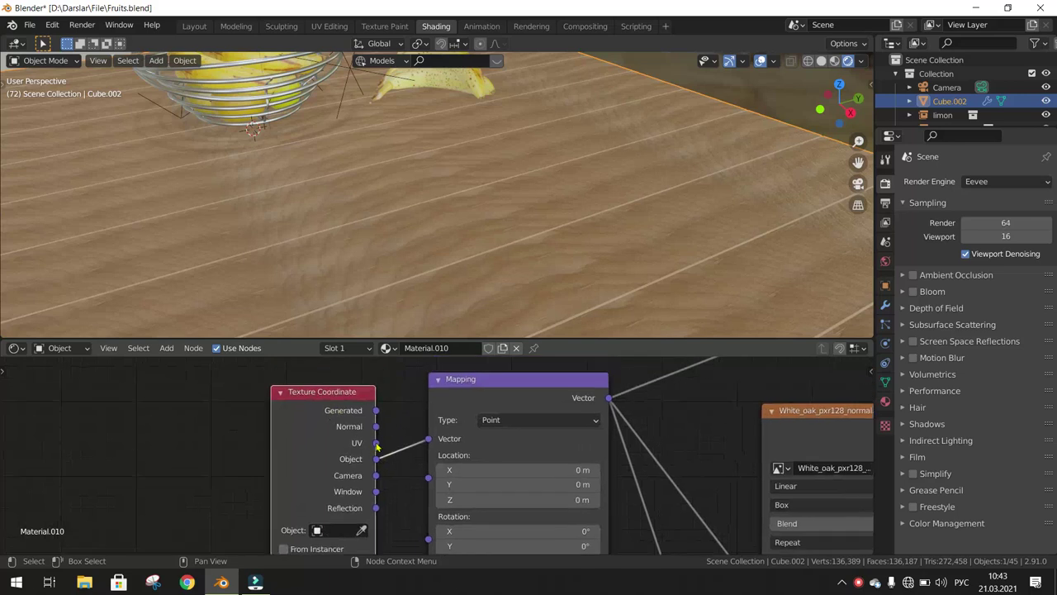
left_click_drag(376, 446, 376, 443)
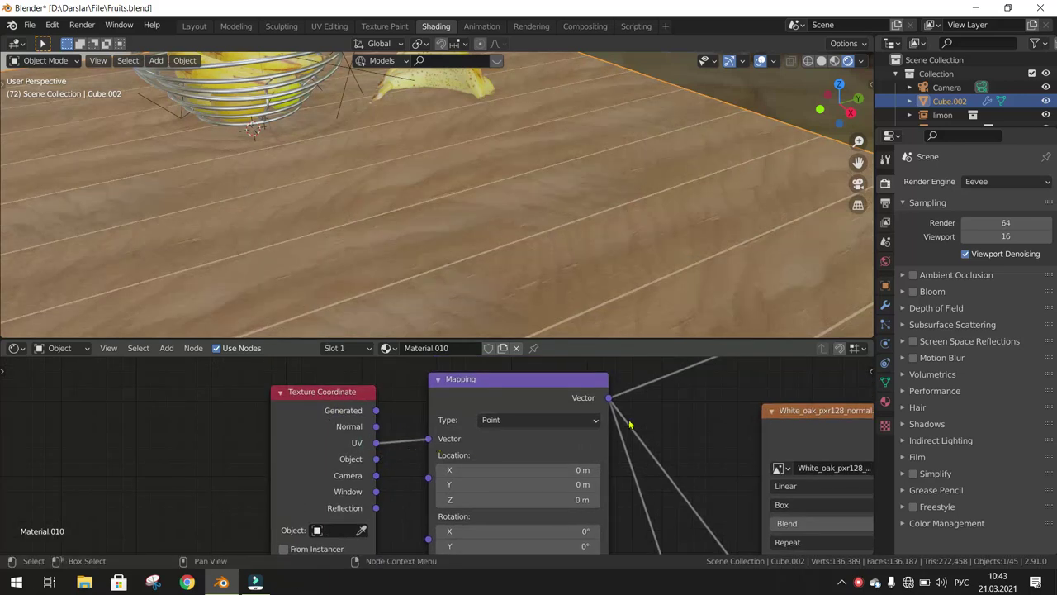
Switch the maple, normal and bump image textures' projection from Box to Flat
middle_click_drag(513, 438, 408, 479)
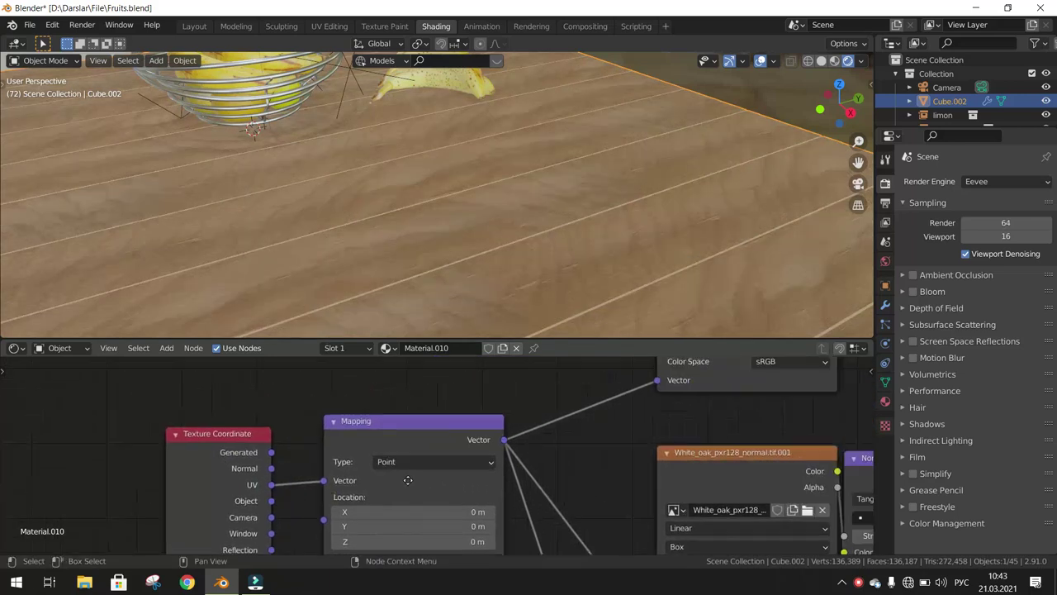
scroll(502, 456, "down", 2, "ctrl")
scroll(498, 465, "down", 1)
scroll(494, 465, "up", 3, "shift")
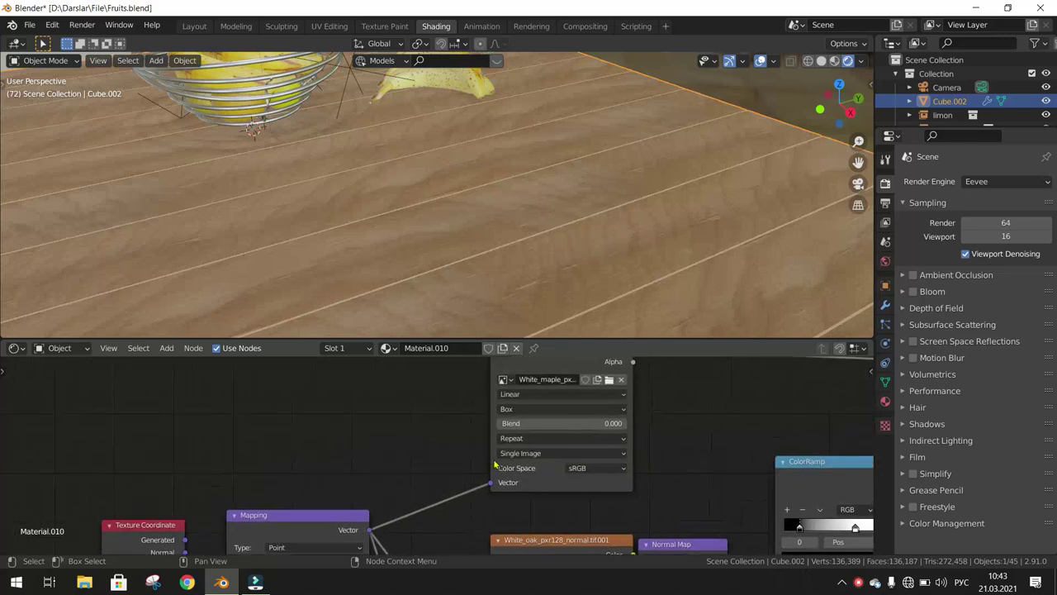
scroll(495, 465, "up", 2)
left_click(543, 394)
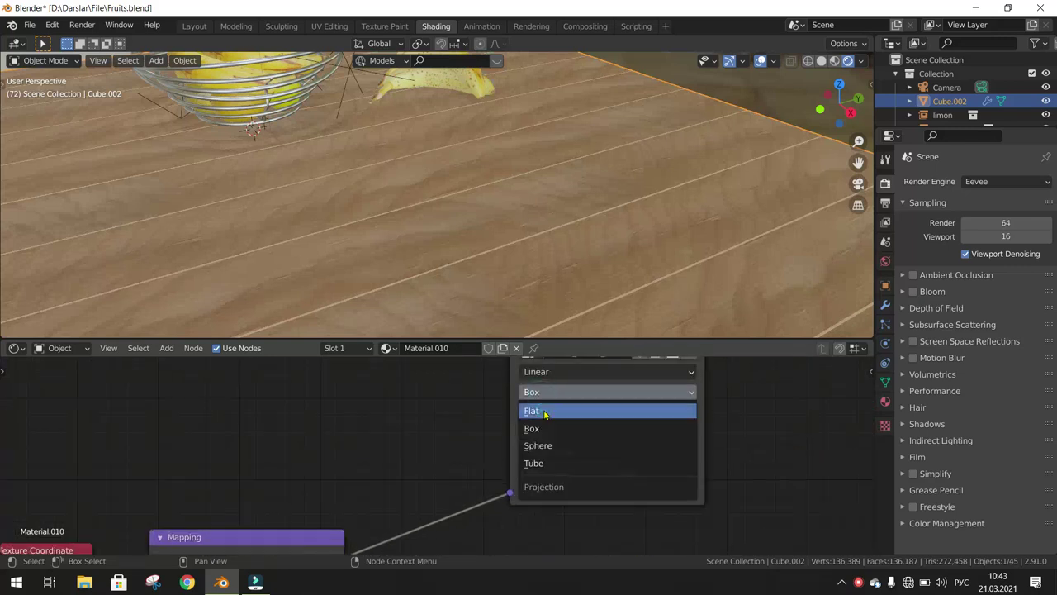
left_click(544, 411)
scroll(546, 513, "down", 2)
middle_click_drag(547, 513, 521, 302)
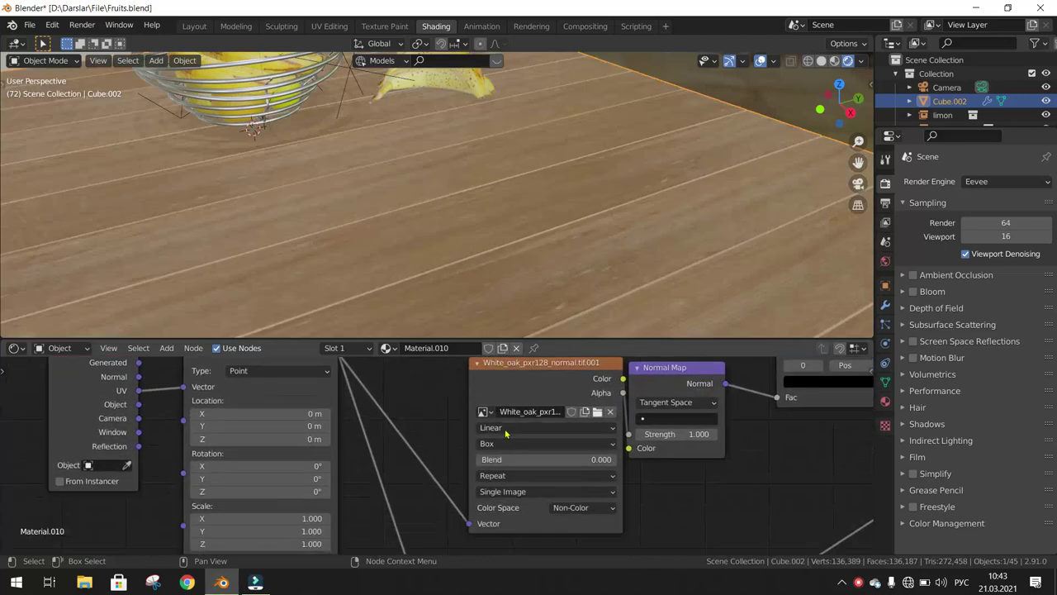
left_click(504, 446)
left_click(506, 460)
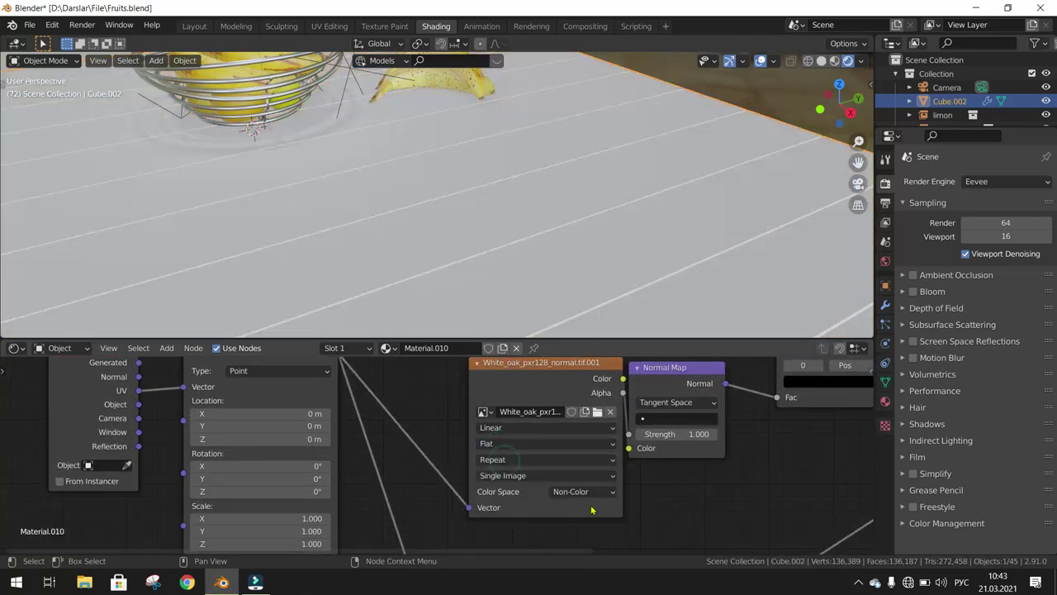
middle_click_drag(629, 487, 602, 321)
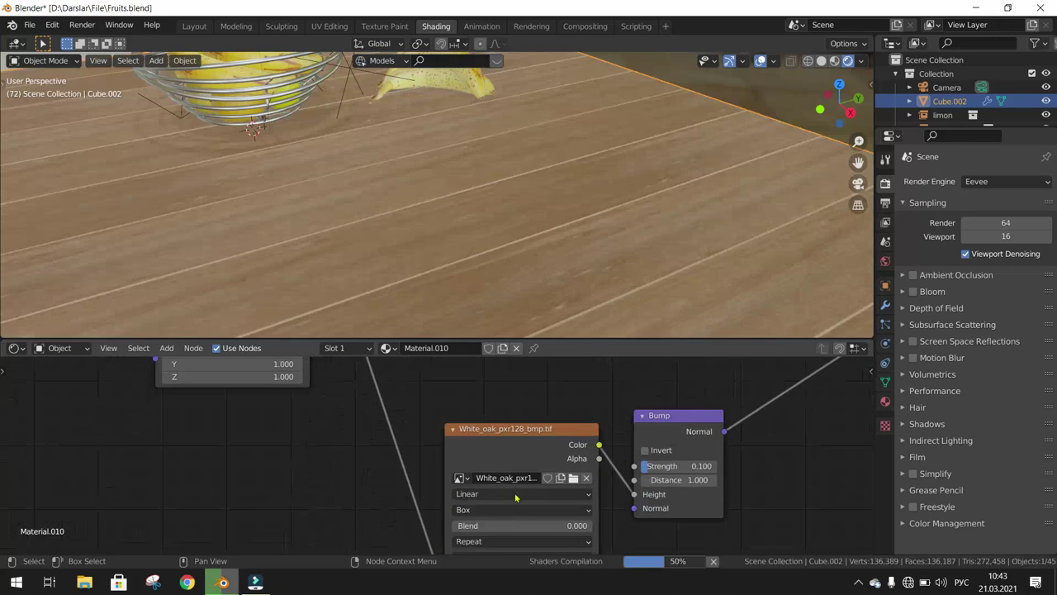
left_click(499, 512)
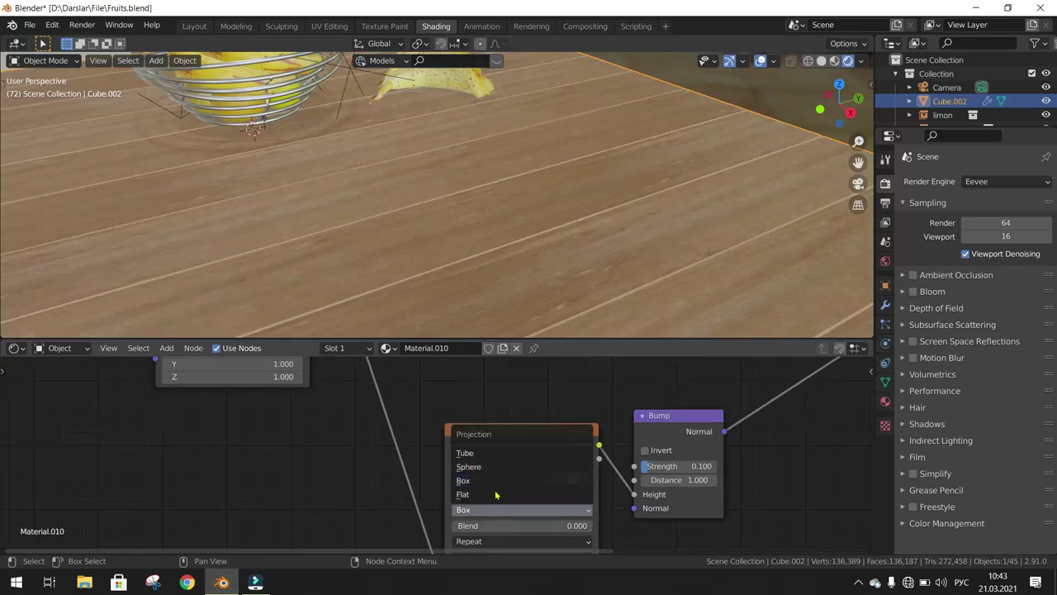
left_click(495, 494)
Orbit and zoom around the fruit bowl and table to inspect the updated wood texture
scroll(579, 479, "down", 2)
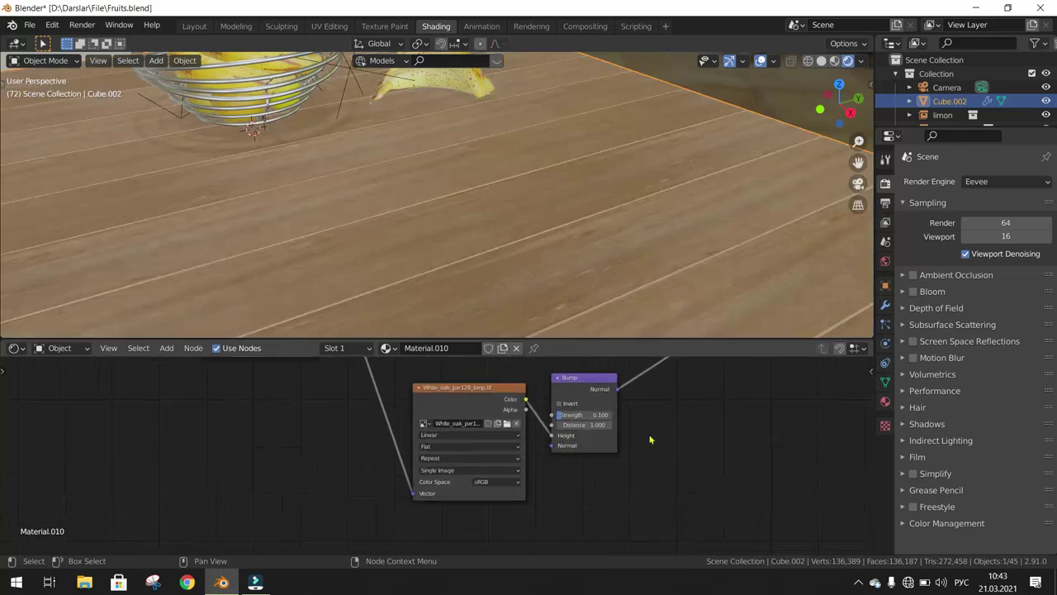
scroll(484, 284, "down", 3)
middle_click_drag(484, 283, 548, 165)
scroll(467, 253, "up", 5)
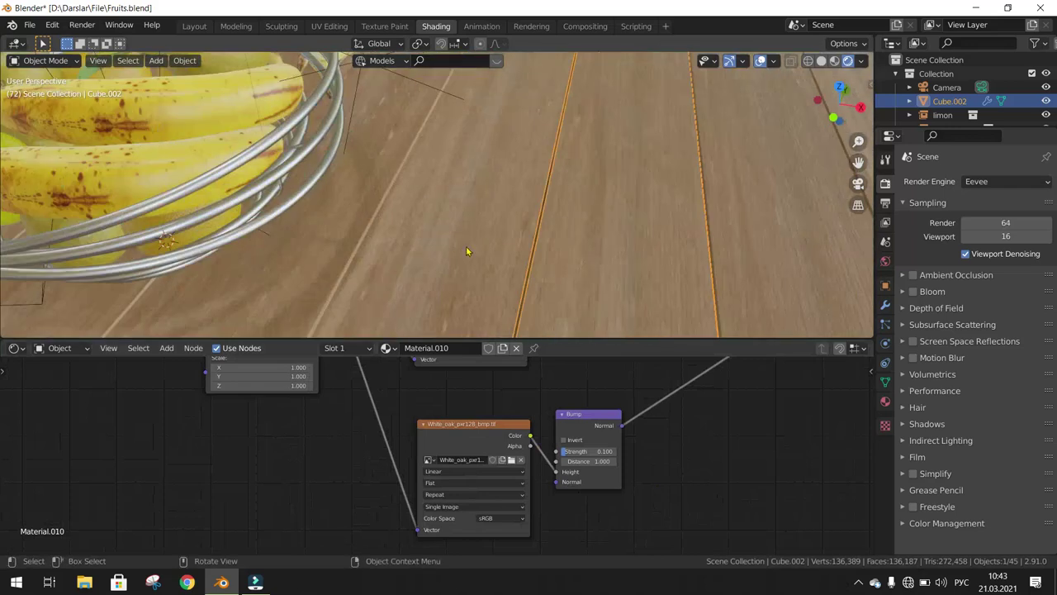
mouse_move(467, 253)
middle_mouse_down()
mouse_move(535, 244)
mouse_move(460, 270)
mouse_move(578, 272)
mouse_move(637, 229)
middle_mouse_up()
scroll(468, 273, "down", 2)
scroll(583, 229, "up", 3)
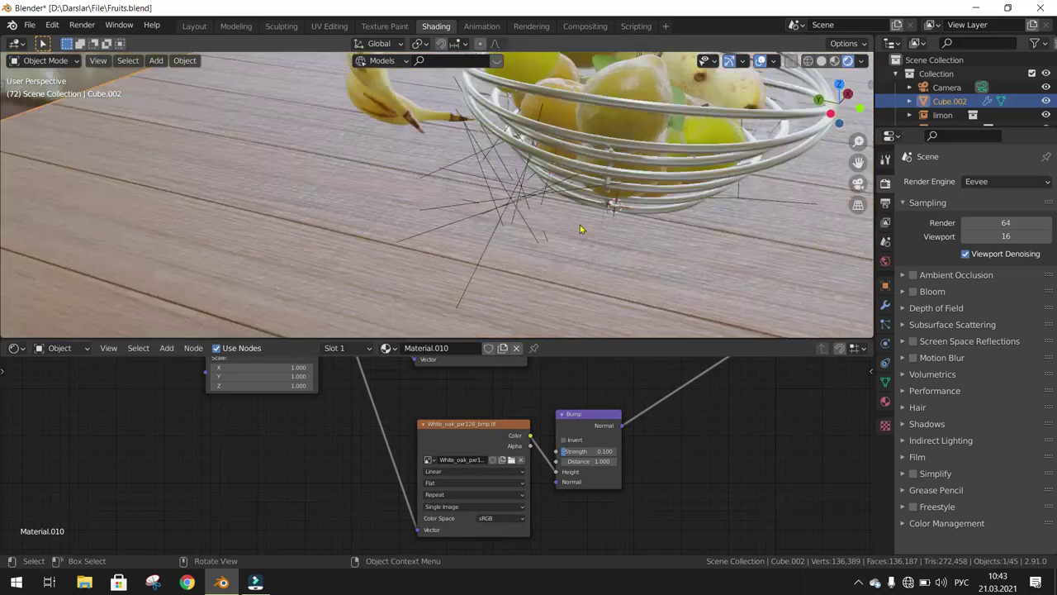
scroll(565, 232, "up", 2)
mouse_move(566, 232)
middle_mouse_down()
mouse_move(392, 250)
mouse_move(448, 247)
mouse_move(394, 258)
mouse_move(413, 273)
middle_mouse_up()
scroll(448, 247, "down", 2)
scroll(503, 446, "down", 1)
scroll(517, 468, "down", 2)
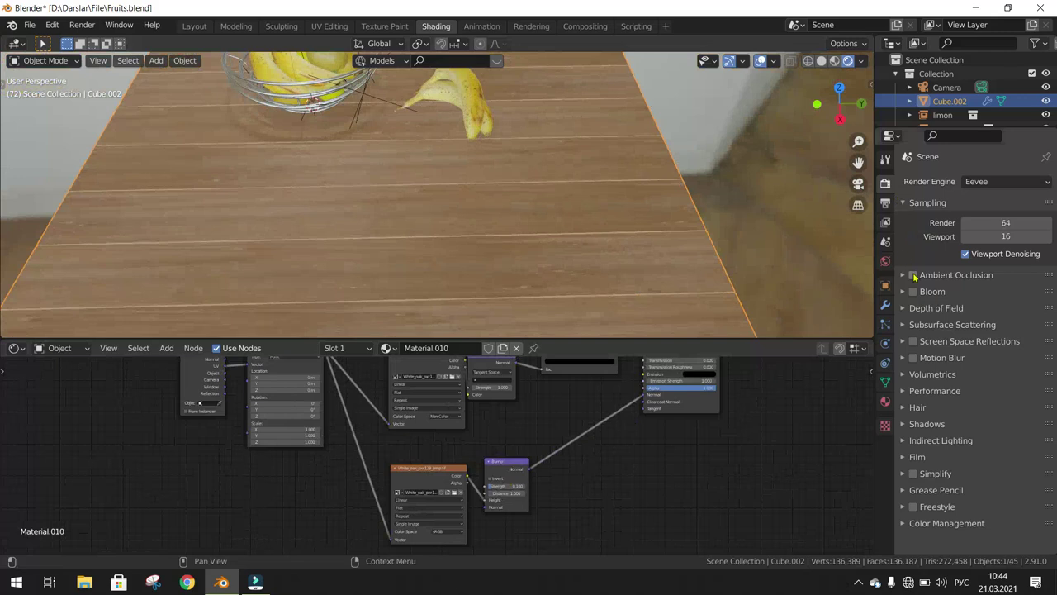
Turn on Ambient Occlusion, review the AO and Screen Space Reflections panels, and expand Color Management
left_click(913, 275)
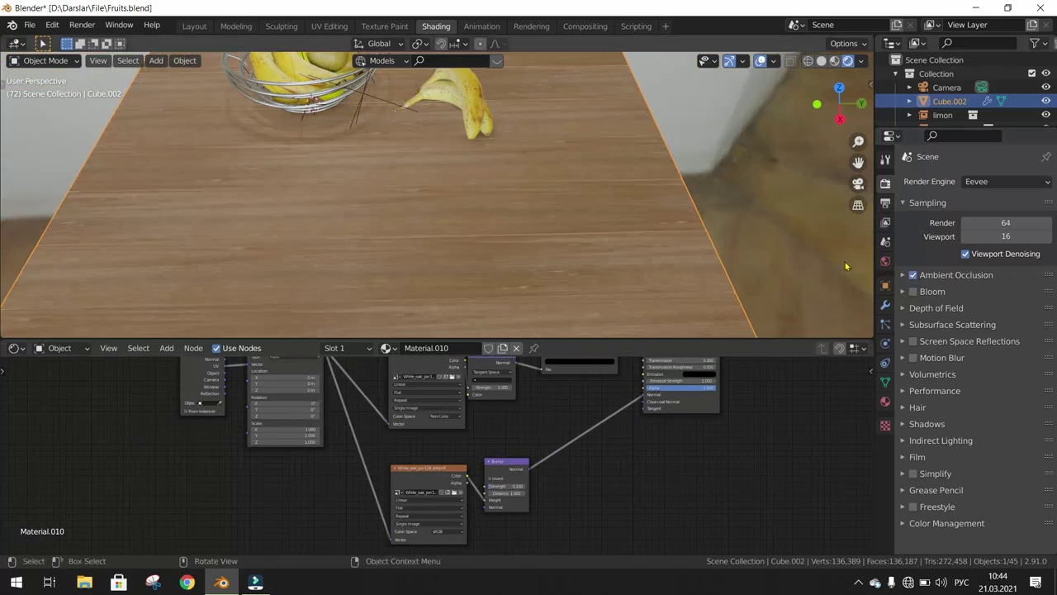
left_click(903, 275)
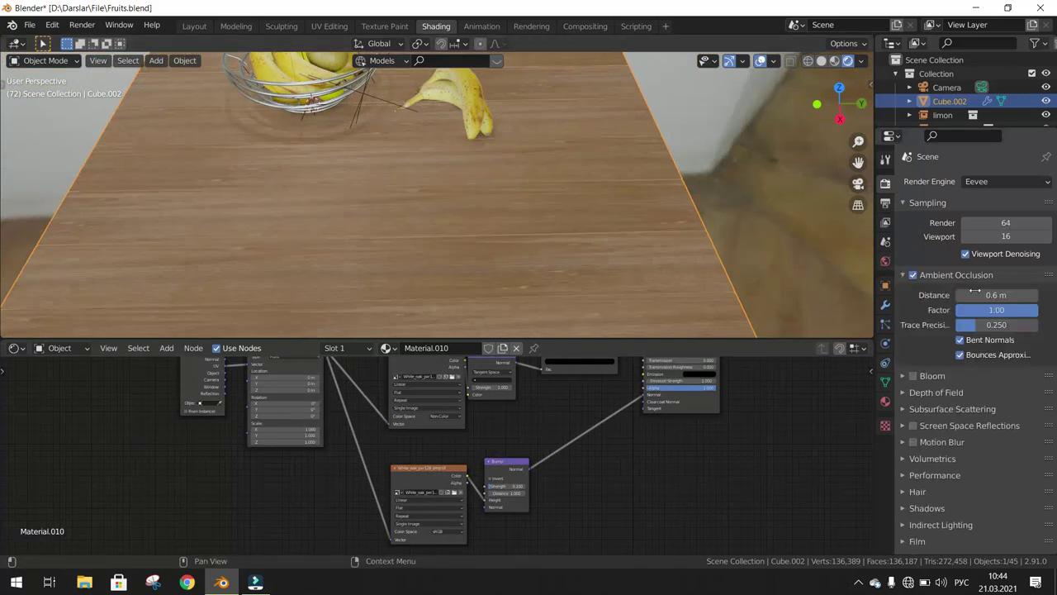
left_click(903, 275)
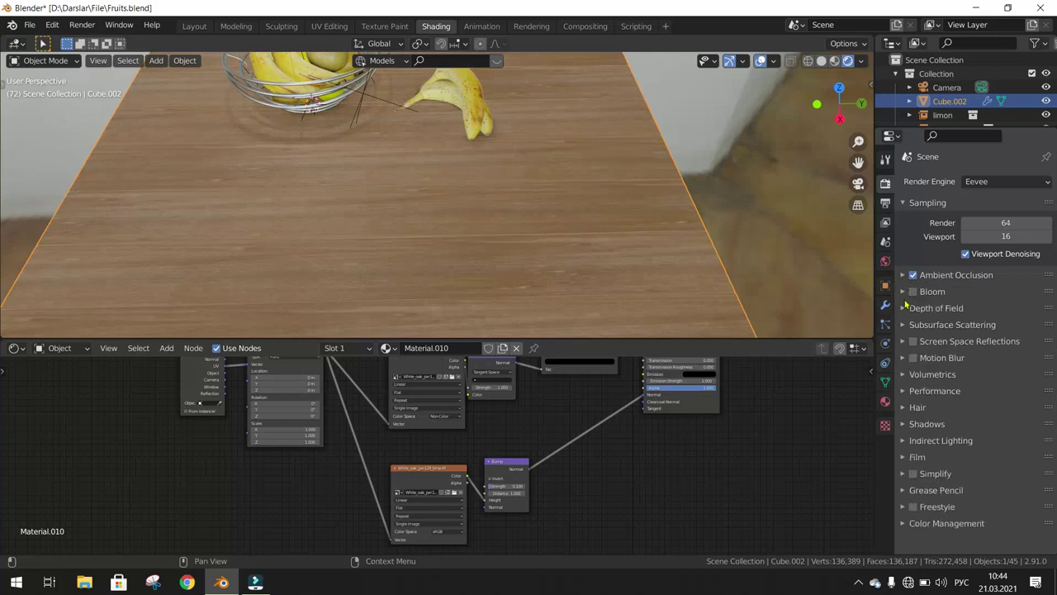
left_click(903, 343)
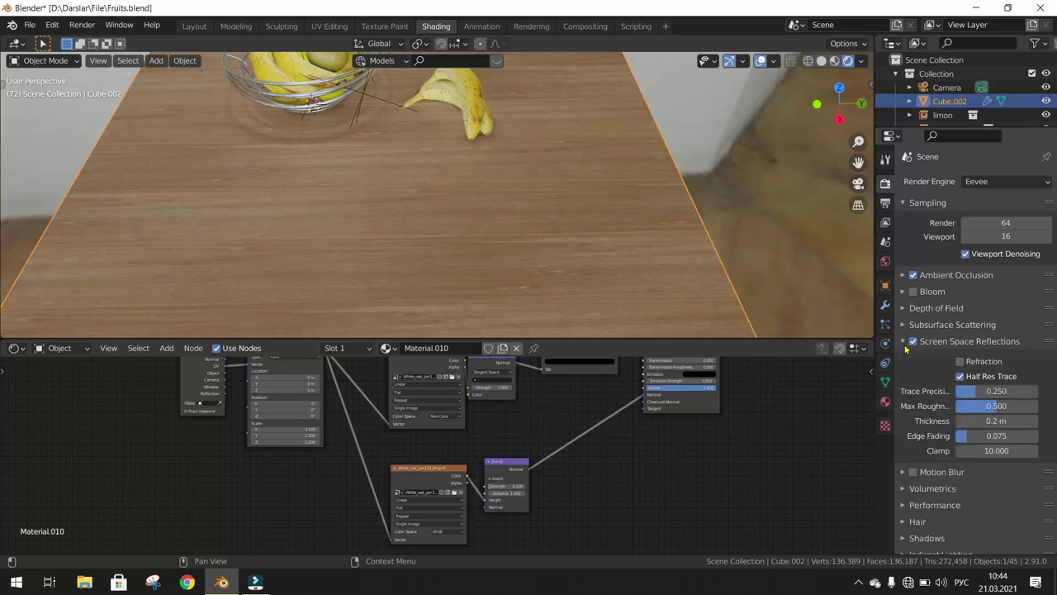
left_click(905, 343)
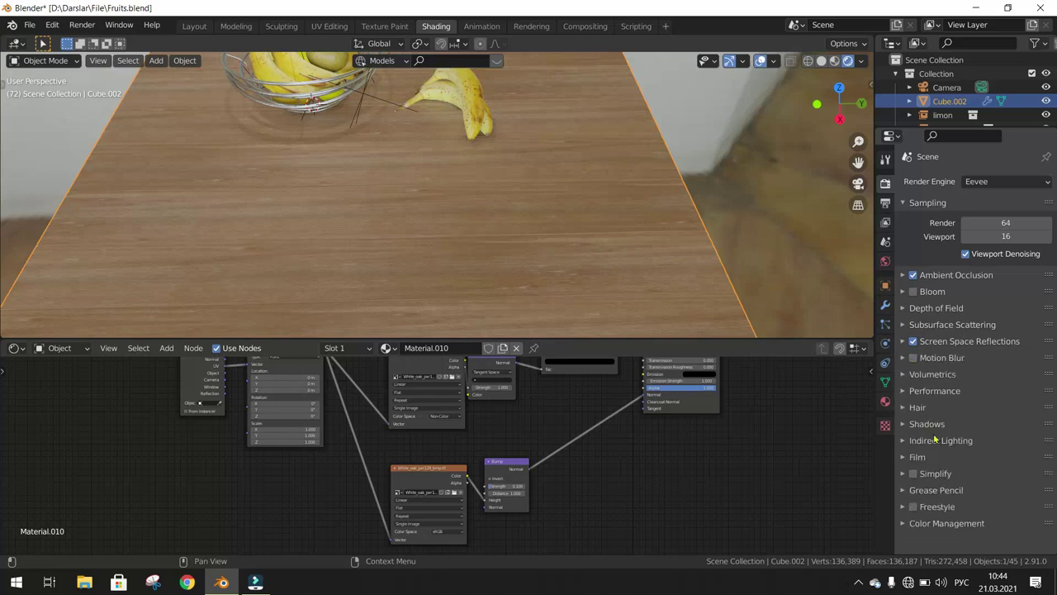
left_click(903, 524)
scroll(975, 521, "down", 2)
Set the Color Management Look to Very High Contrast
scroll(975, 508, "down", 1)
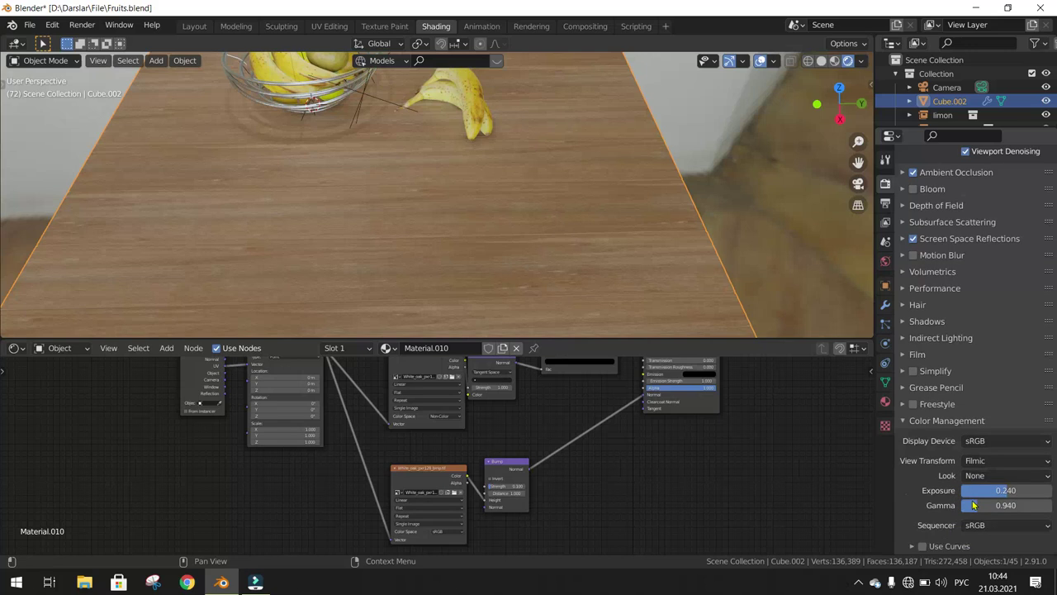
left_click(983, 476)
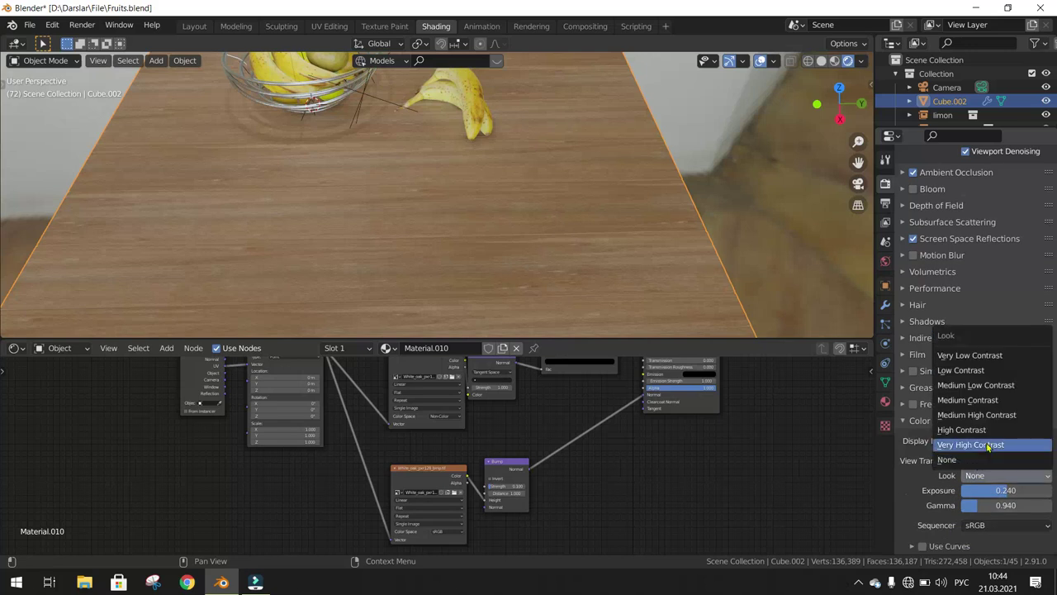
left_click(970, 444)
mouse_move(446, 227)
middle_mouse_down()
mouse_move(521, 230)
mouse_move(396, 228)
mouse_move(556, 235)
mouse_move(723, 199)
mouse_move(519, 215)
mouse_move(712, 321)
middle_mouse_up()
scroll(520, 229, "up", 5)
scroll(395, 228, "down", 6)
scroll(519, 215, "up", 4)
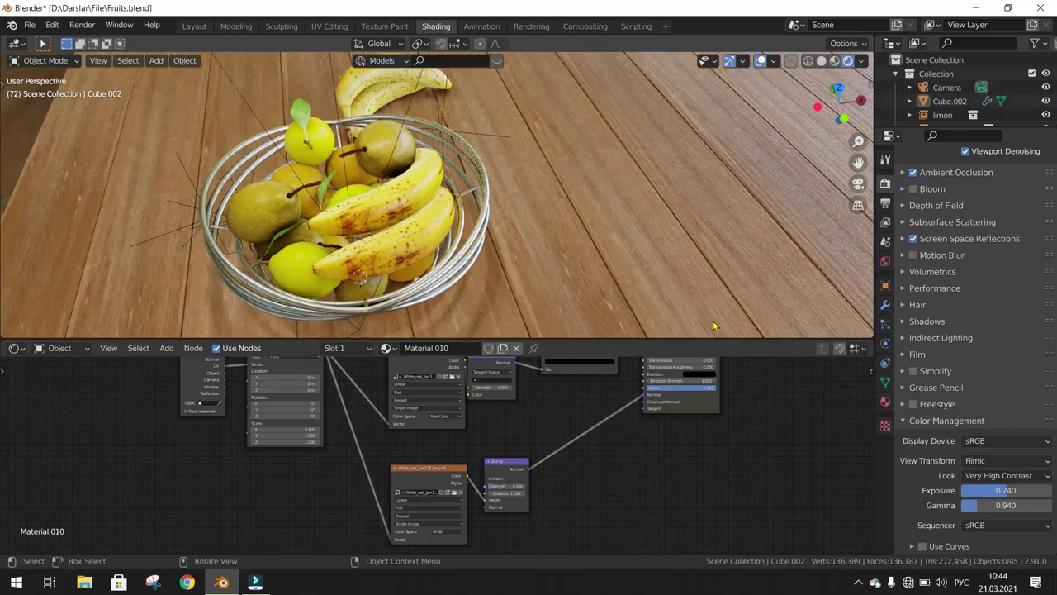
Try Standard and Filmic view transforms and the None display device, ending on sRGB
left_click(983, 465)
left_click(983, 445)
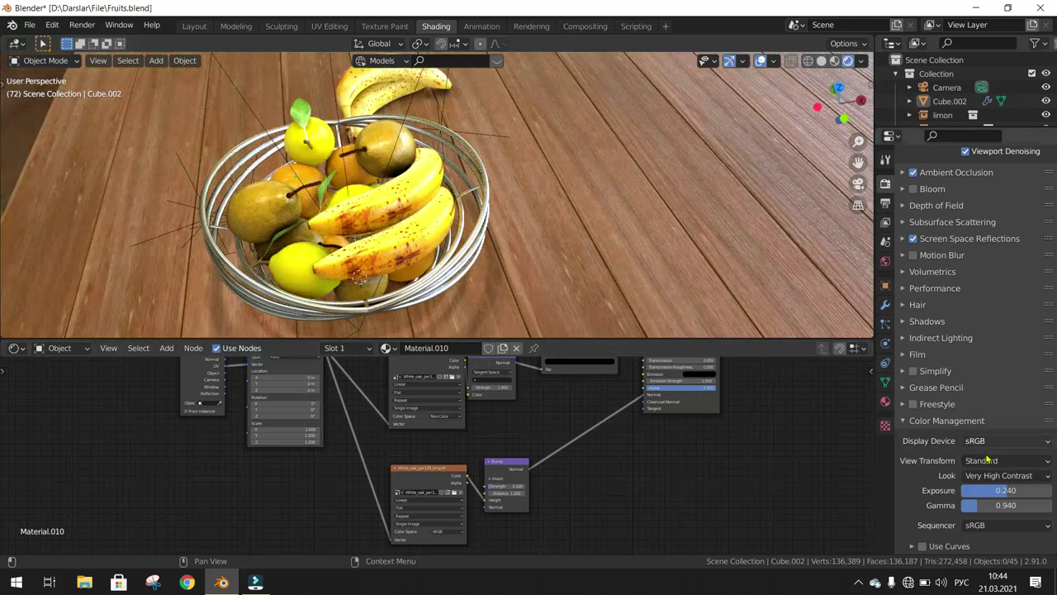
left_click(988, 461)
left_click(987, 430)
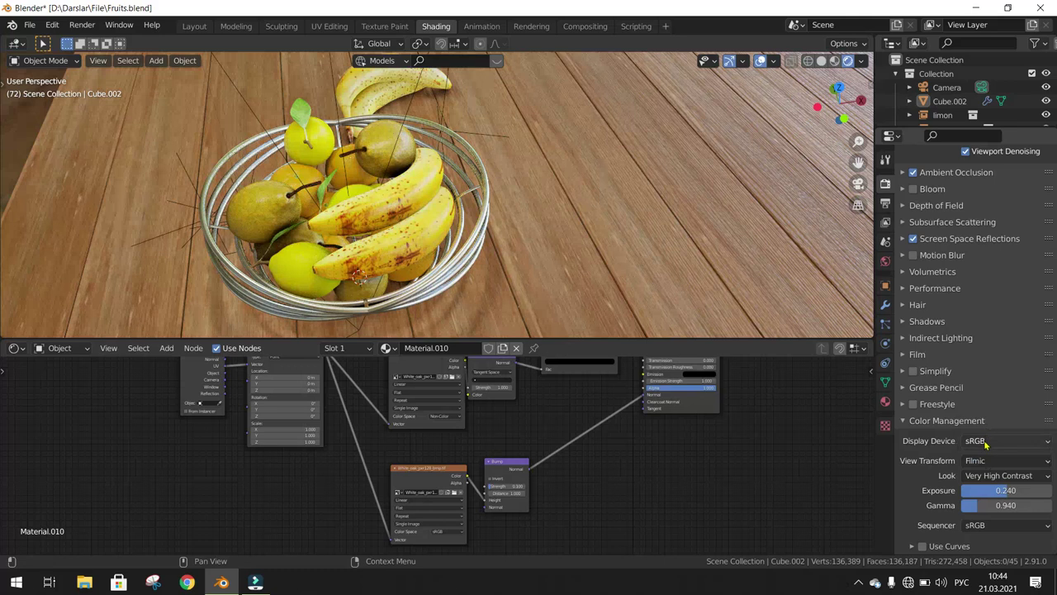
left_click(986, 445)
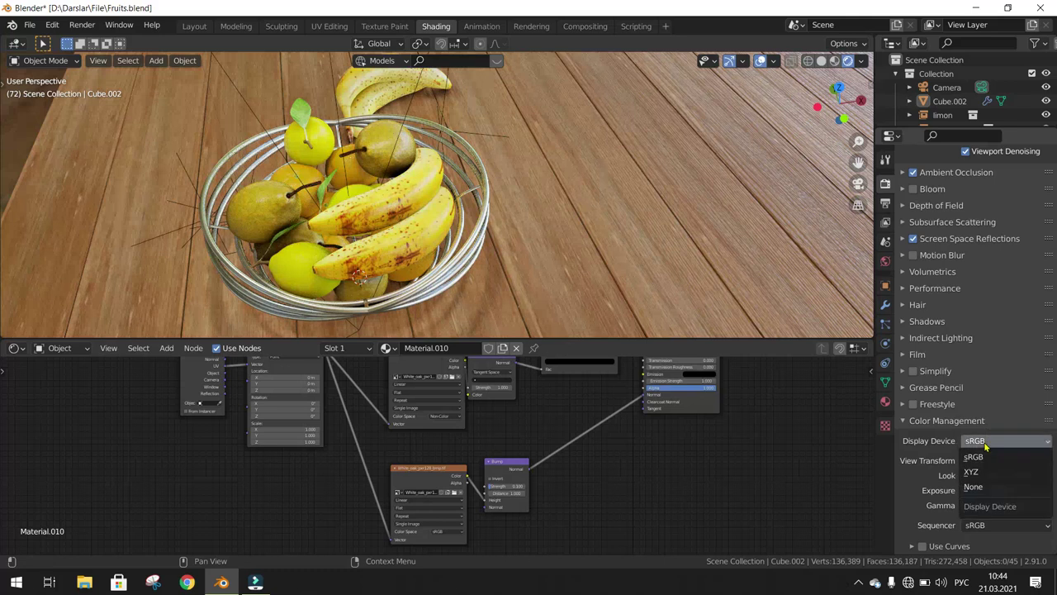
left_click(987, 488)
left_click(988, 442)
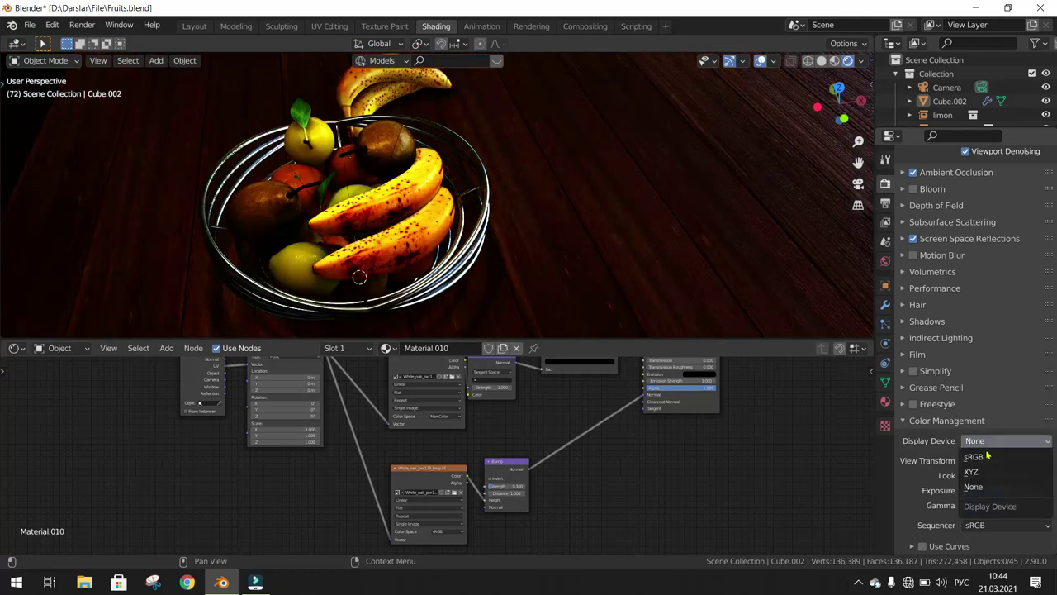
left_click(988, 457)
Orbit out over the whole table and toggle the camera view with numpad 0
mouse_move(514, 259)
middle_mouse_down()
mouse_move(563, 230)
mouse_move(406, 267)
mouse_move(358, 255)
mouse_move(558, 252)
mouse_move(611, 229)
mouse_move(476, 253)
mouse_move(564, 262)
middle_mouse_up()
scroll(534, 228, "down", 5)
scroll(455, 246, "up", 3)
scroll(558, 252, "up", 3)
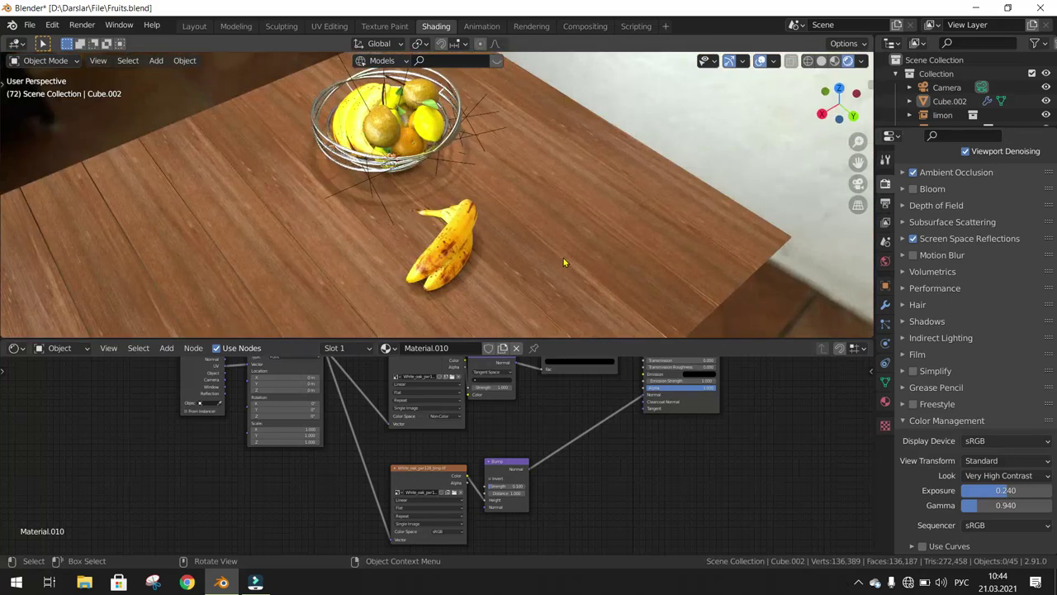
key("KP_0")
key("KP_0")
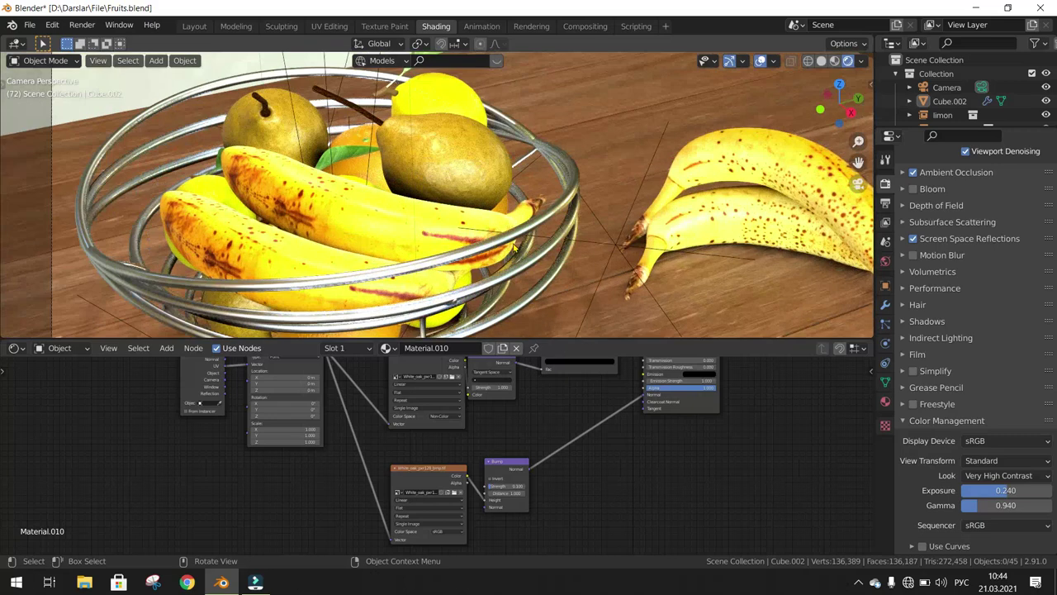
key("KP_0")
key("KP_0")
key("KP_0")
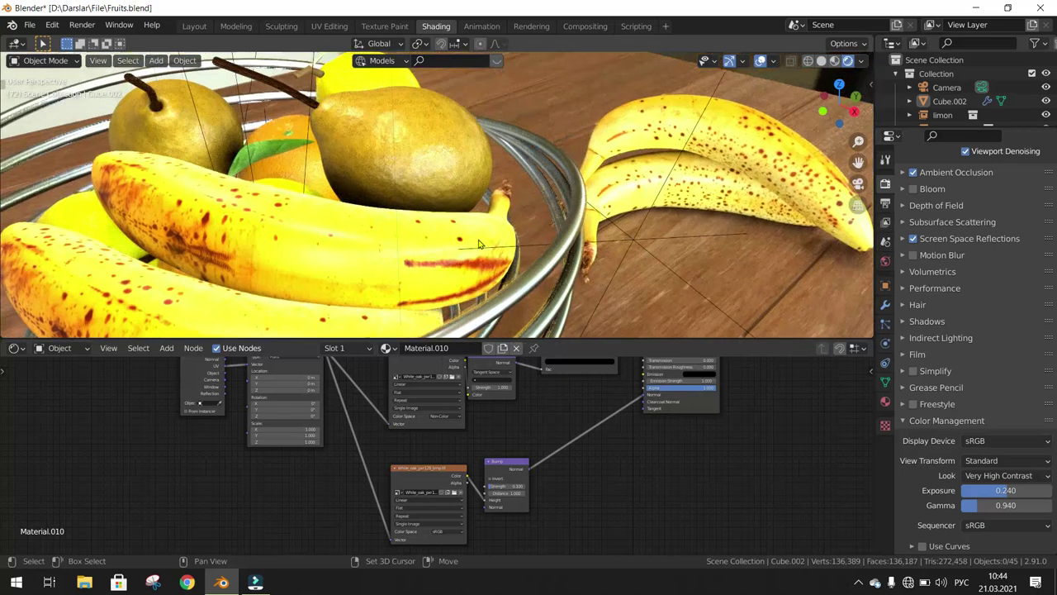
key("KP_0")
key("KP_0")
Lower the bush_restaurant_1 world background strength from 1.000 to 0.700
scroll(510, 238, "down", 5)
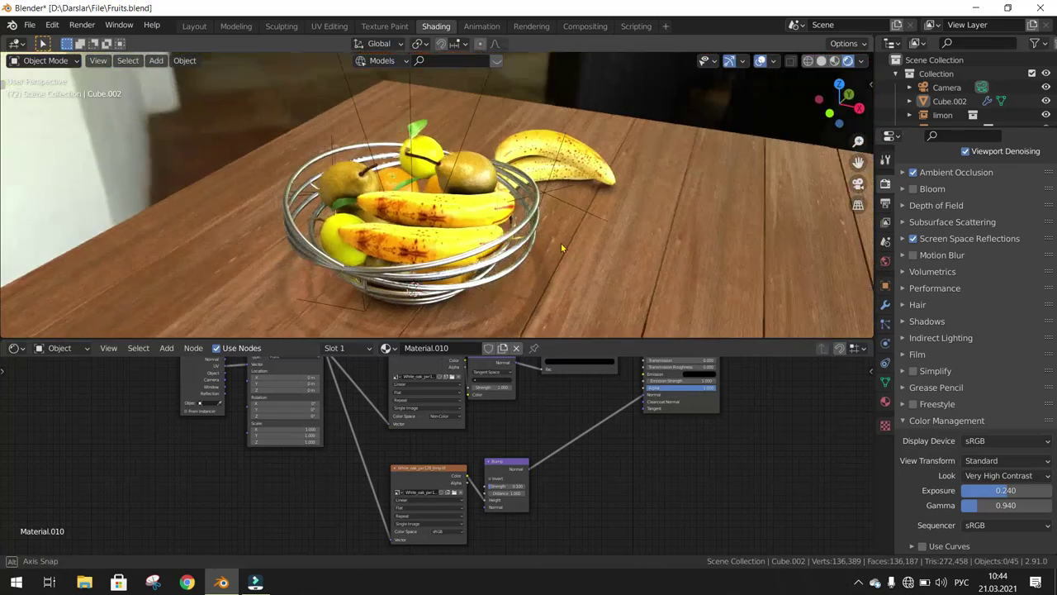
scroll(529, 236, "down", 3)
scroll(549, 233, "down", 2)
left_click(886, 263)
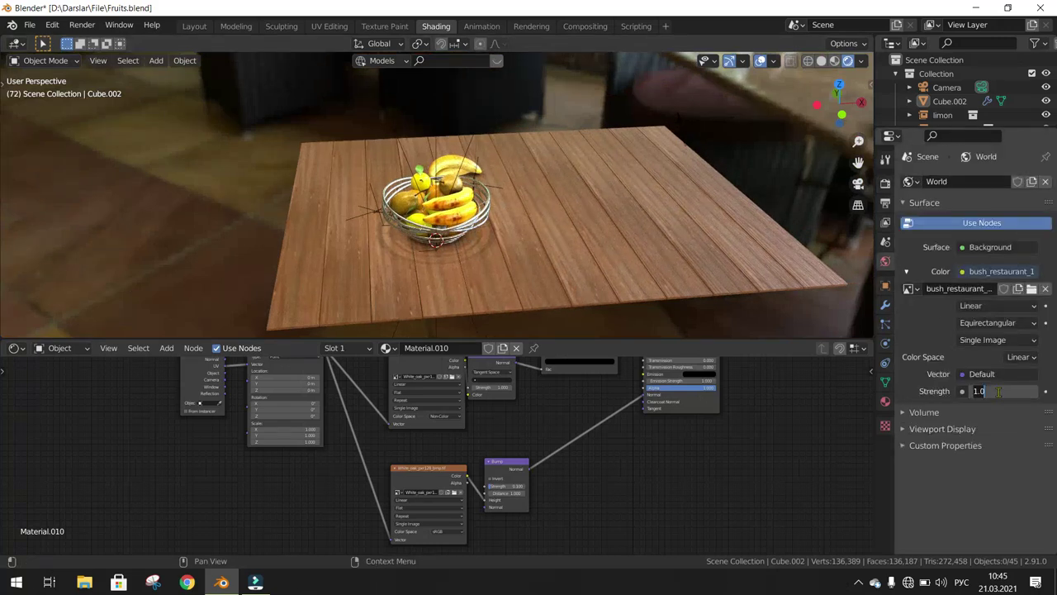
type("0.5")
key("Return")
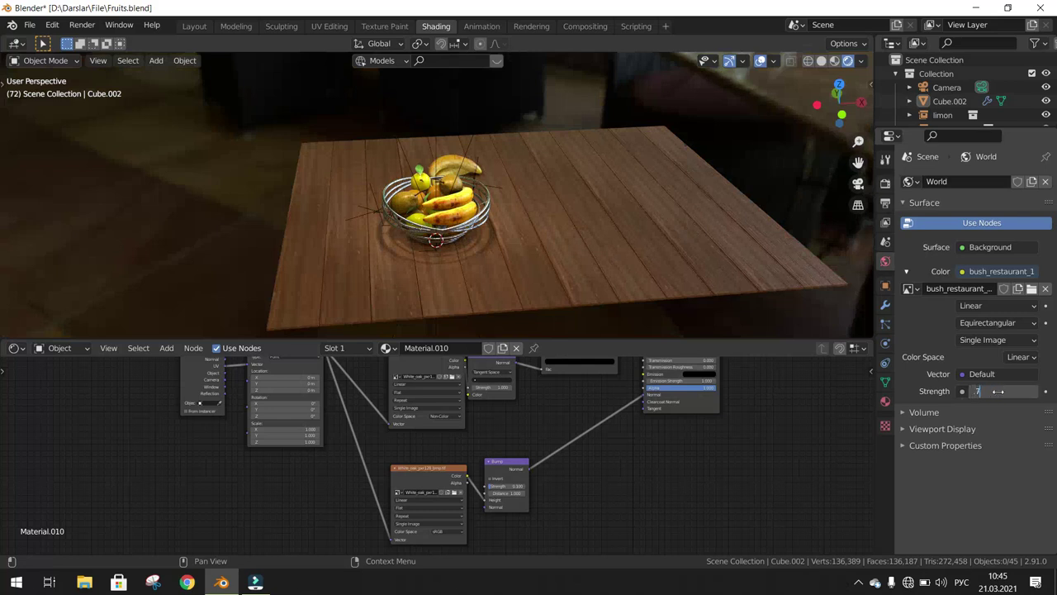
key("Return")
scroll(601, 213, "up", 5)
Zoom in on the oranges in the fruit bowl and select one of them
scroll(415, 189, "up", 3)
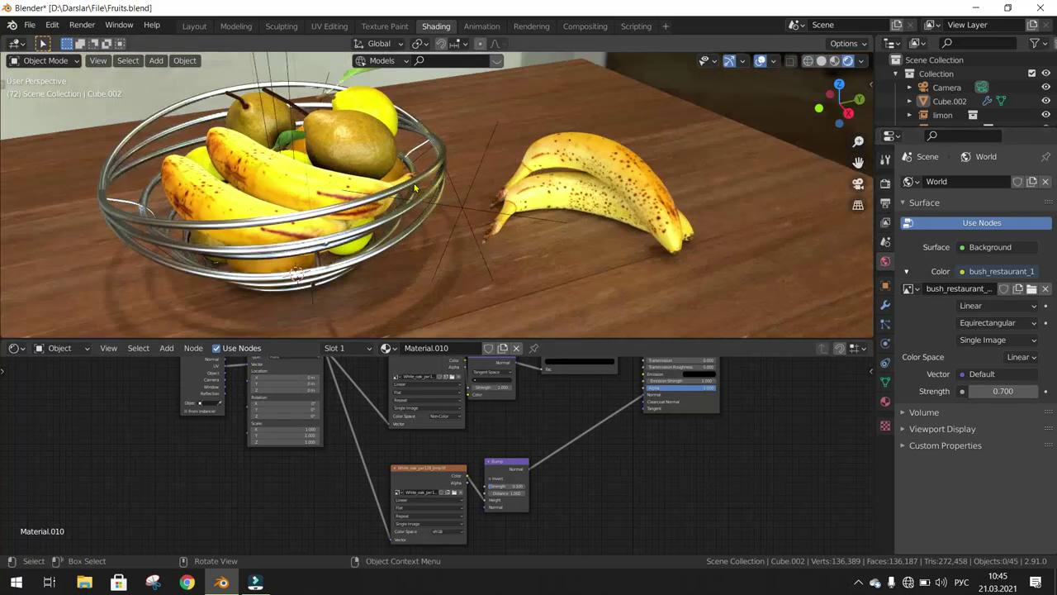
scroll(414, 189, "up", 3)
scroll(462, 216, "up", 3)
mouse_move(462, 215)
middle_mouse_down()
mouse_move(501, 236)
mouse_move(483, 191)
middle_mouse_up()
scroll(488, 229, "up", 3)
scroll(482, 191, "up", 2)
scroll(482, 193, "up", 4)
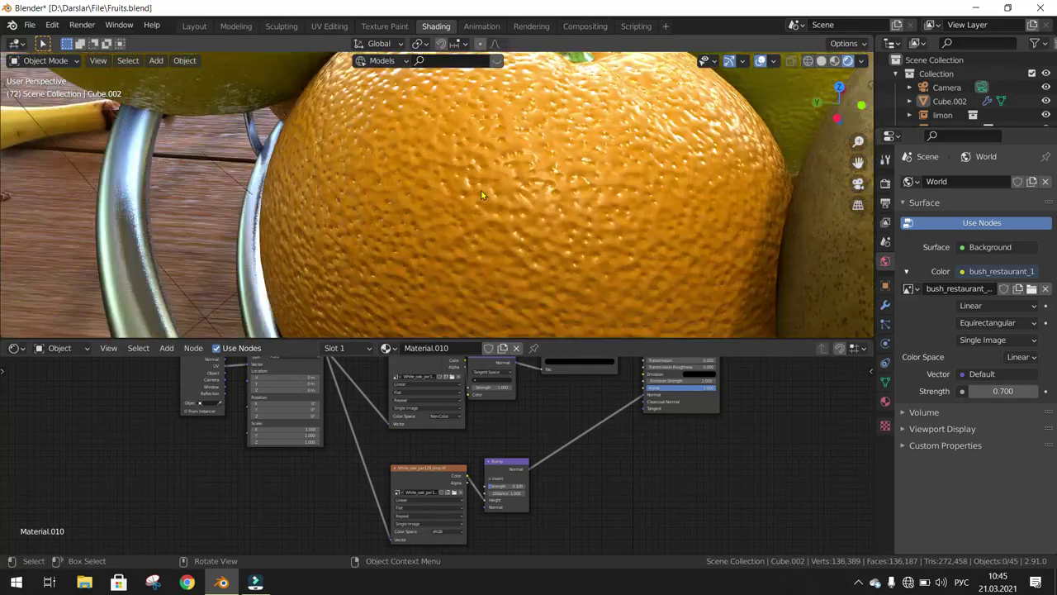
scroll(482, 195, "down", 4)
scroll(482, 193, "up", 4)
scroll(482, 191, "down", 2)
scroll(483, 189, "down", 2)
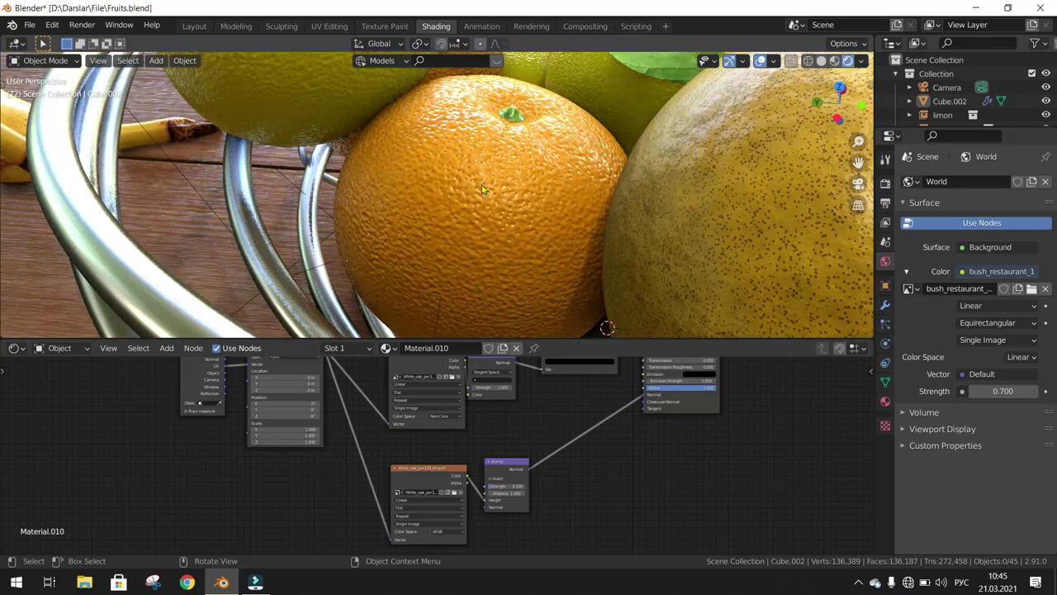
left_click(482, 194)
scroll(477, 208, "down", 5)
mouse_move(477, 208)
middle_mouse_down()
mouse_move(433, 205)
mouse_move(477, 213)
middle_mouse_up()
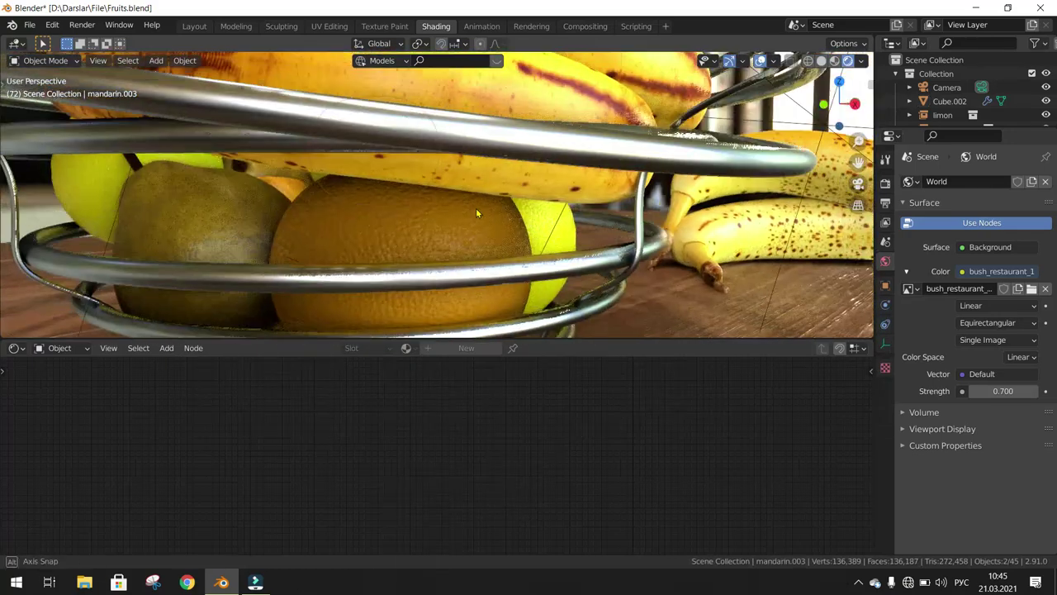
Select Mandarin.001, then return to the Layout workspace
left_click(403, 219)
scroll(403, 219, "down", 5)
middle_click_drag(403, 219, 330, 251)
left_click(199, 27)
scroll(246, 250, "down", 3)
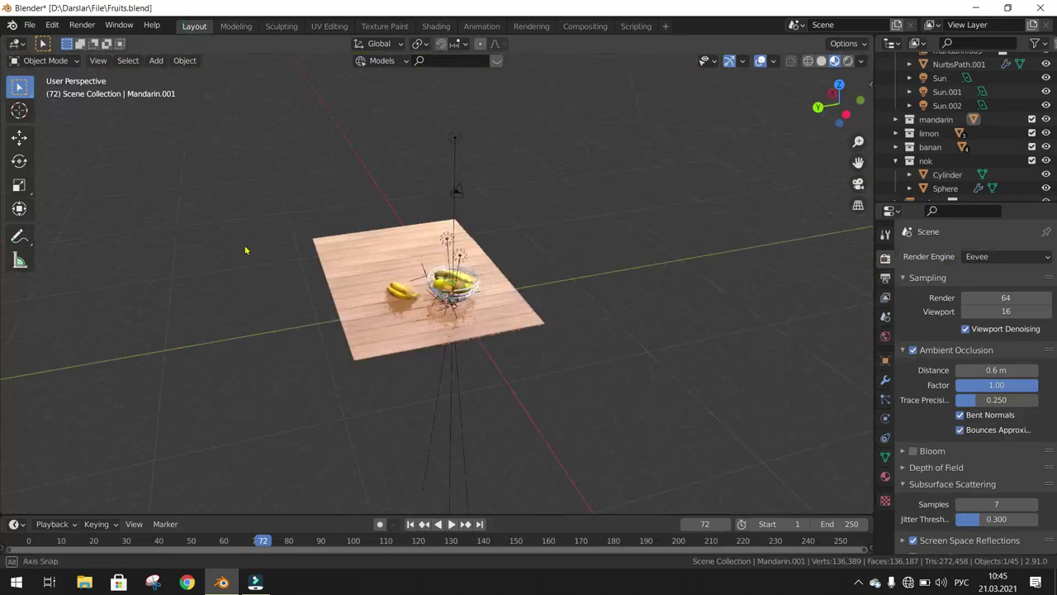
scroll(246, 281, "up", 5)
scroll(242, 320, "up", 2)
scroll(242, 320, "up", 3)
mouse_move(347, 297)
middle_mouse_down()
mouse_move(454, 275)
mouse_move(397, 252)
mouse_move(347, 258)
middle_mouse_up()
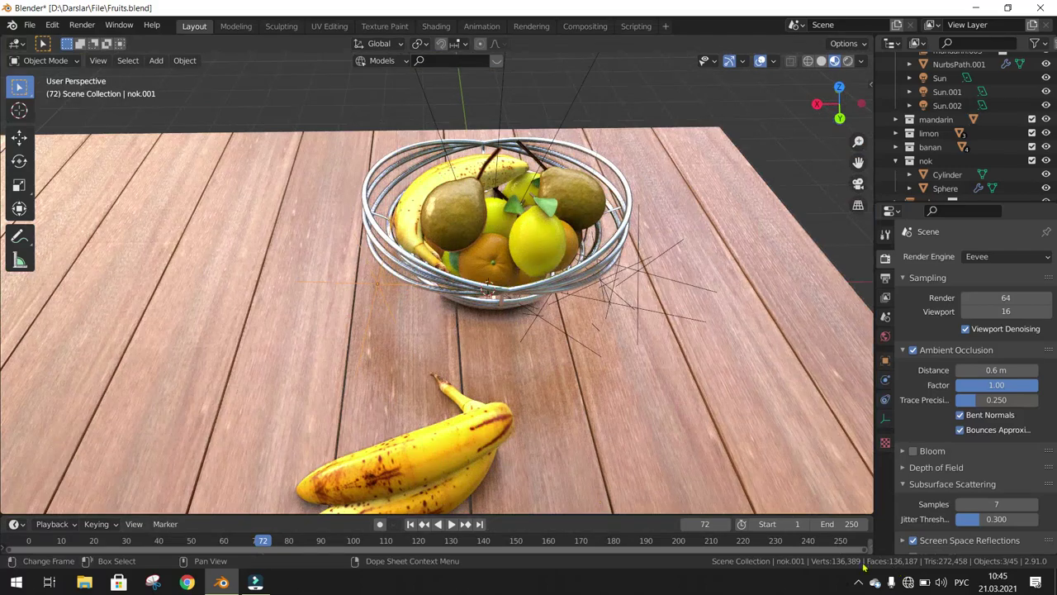
mouse_move(585, 195)
middle_mouse_down()
mouse_move(495, 198)
mouse_move(512, 220)
middle_mouse_up()
scroll(467, 197, "up", 2)
scroll(456, 211, "up", 2)
key("shift+d")
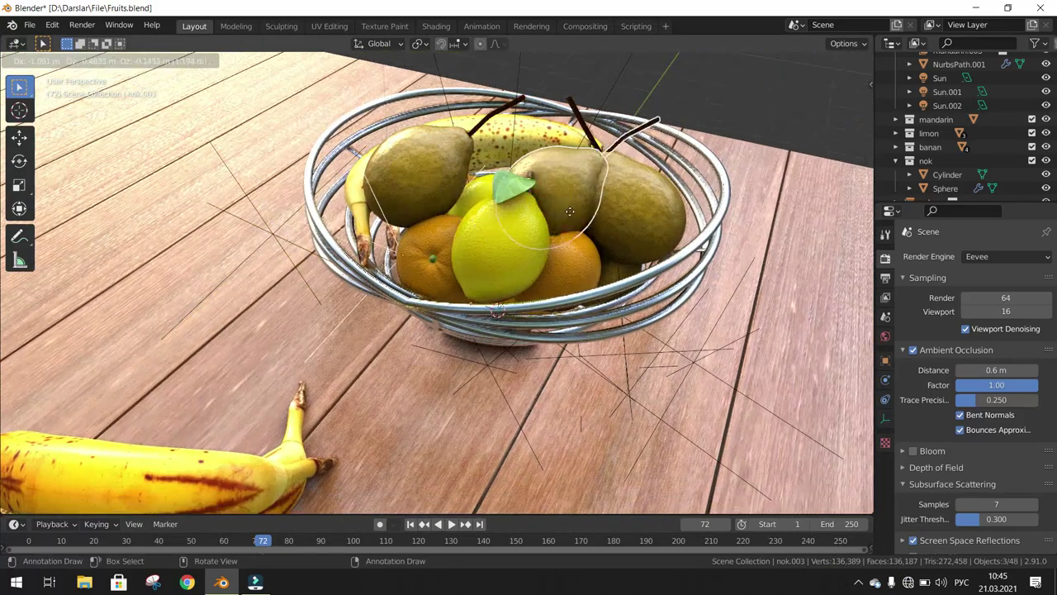
left_click(628, 259)
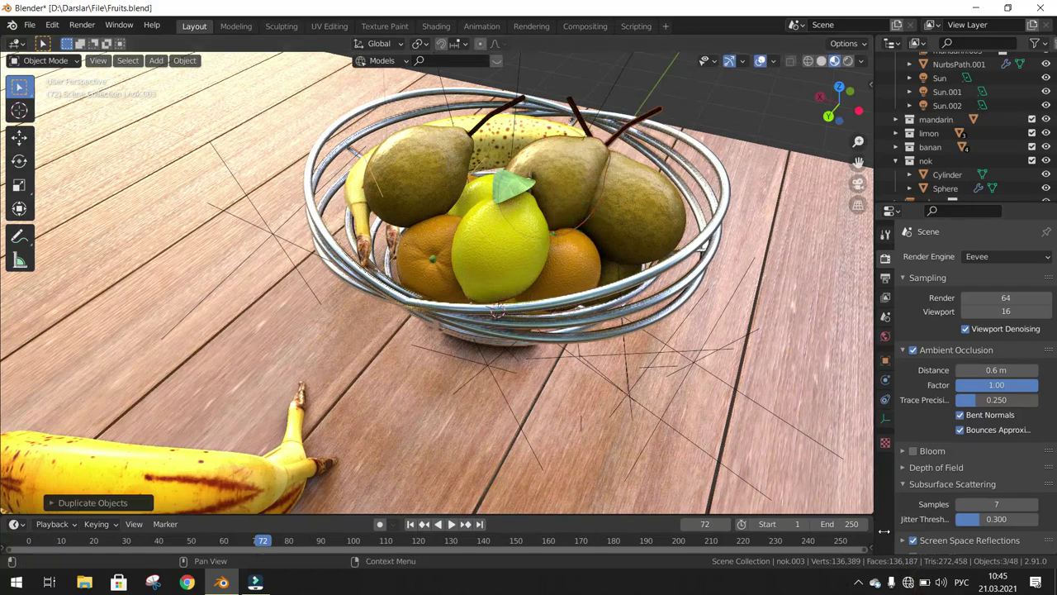
mouse_move(545, 206)
middle_mouse_down()
mouse_move(436, 235)
mouse_move(551, 218)
mouse_move(413, 264)
middle_mouse_up()
key("Delete")
scroll(371, 285, "up", 3)
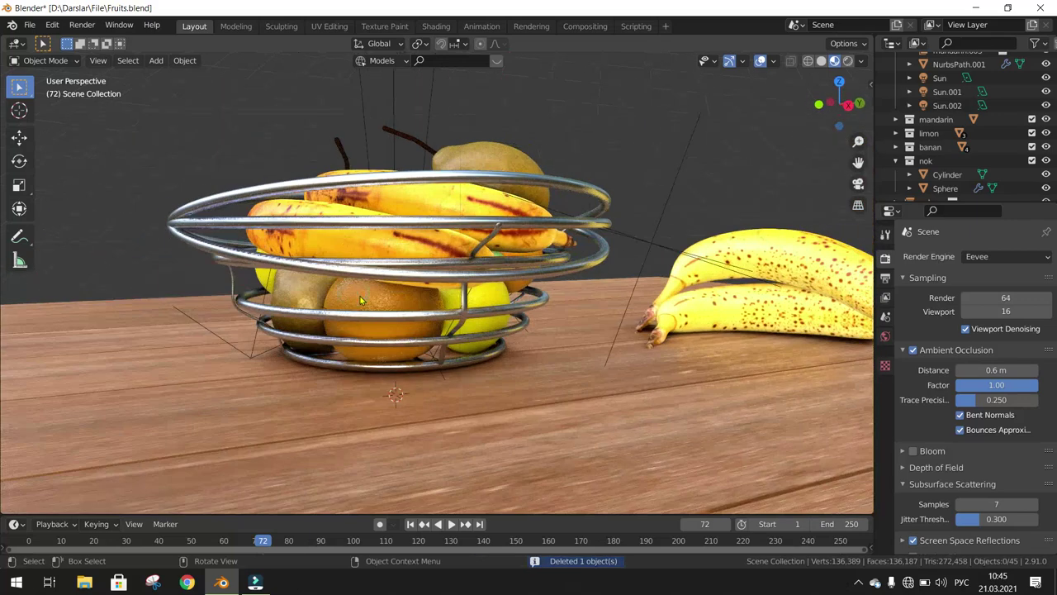
Select the mandarin in the bowl and send it to a new collection named mandarin1
middle_click_drag(360, 296, 483, 324)
left_click(386, 303)
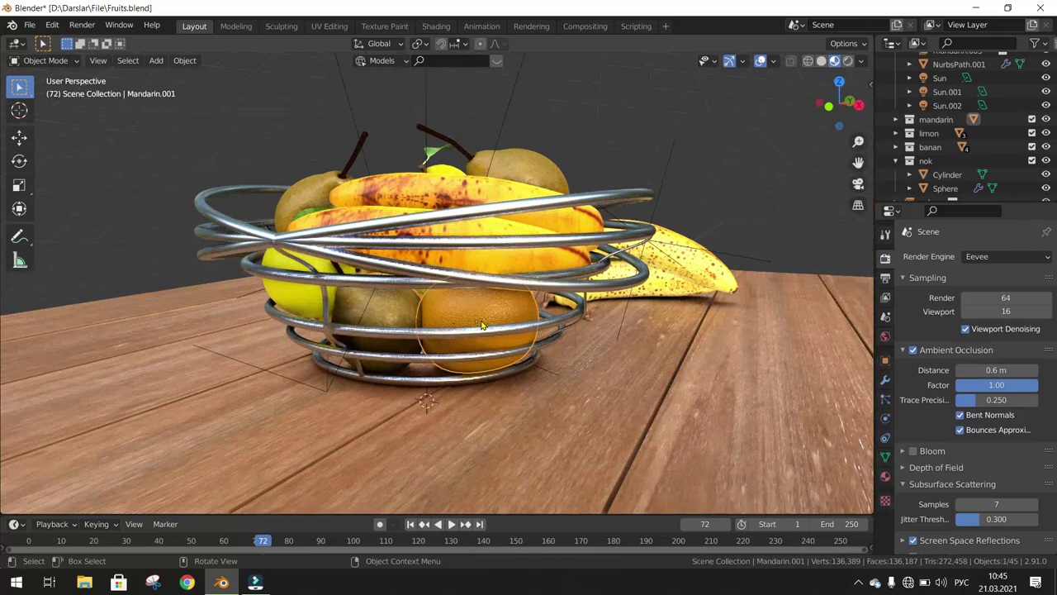
key("g")
right_click(501, 289)
middle_click_drag(501, 289, 436, 284)
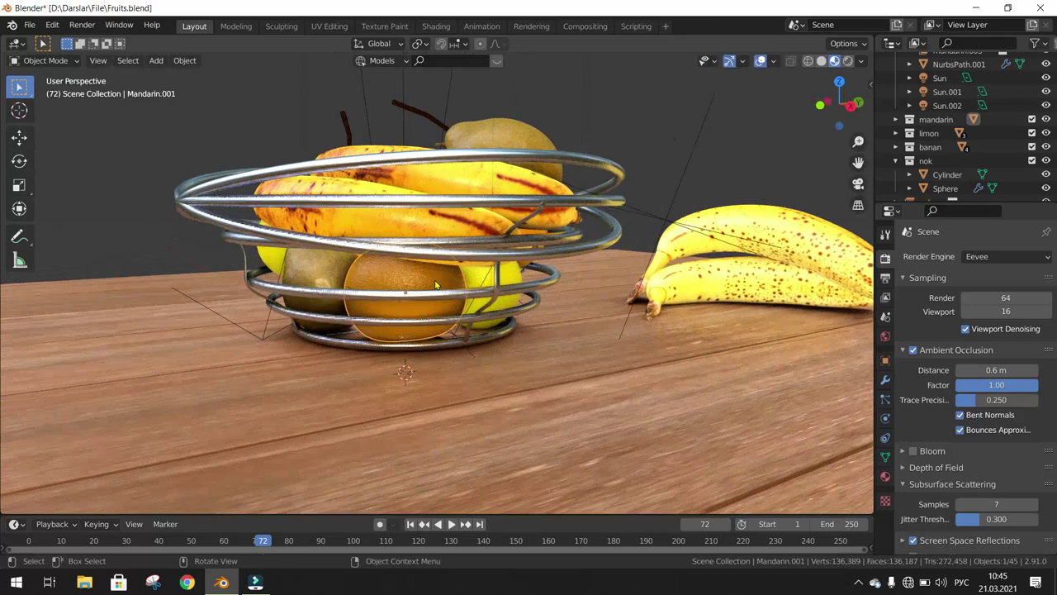
key("m")
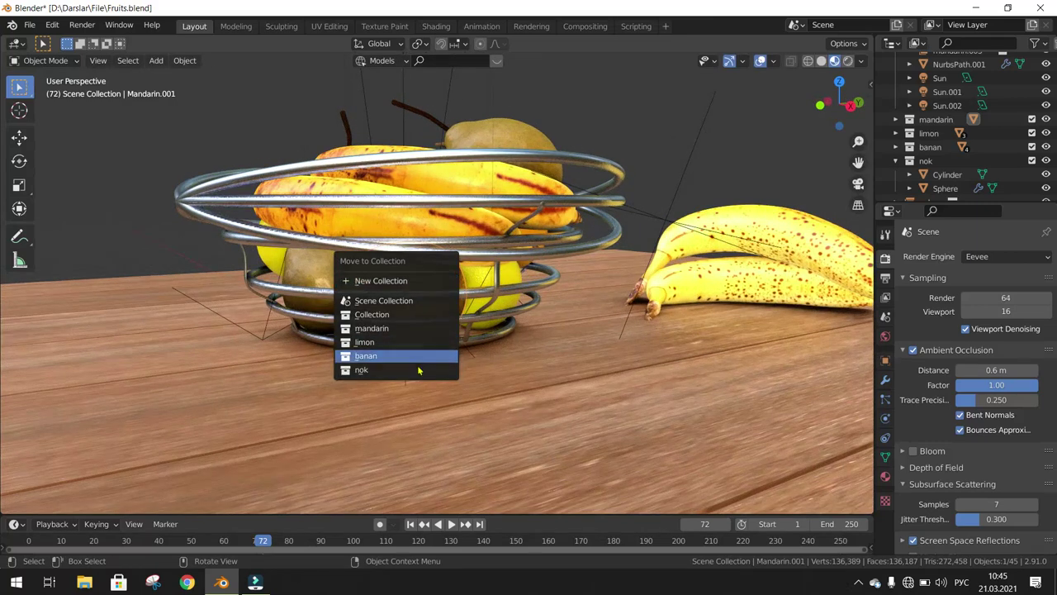
left_click(411, 283)
type("mandarin1")
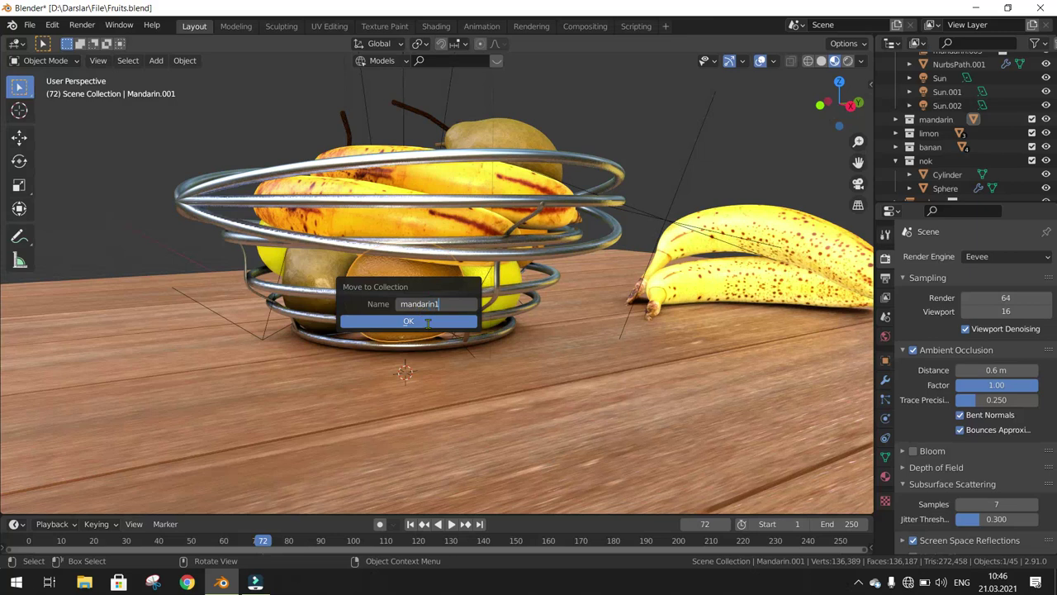
left_click(427, 323)
Add a mandarin1 collection instance and place it above the bowl's left side
middle_click_drag(427, 323, 407, 319)
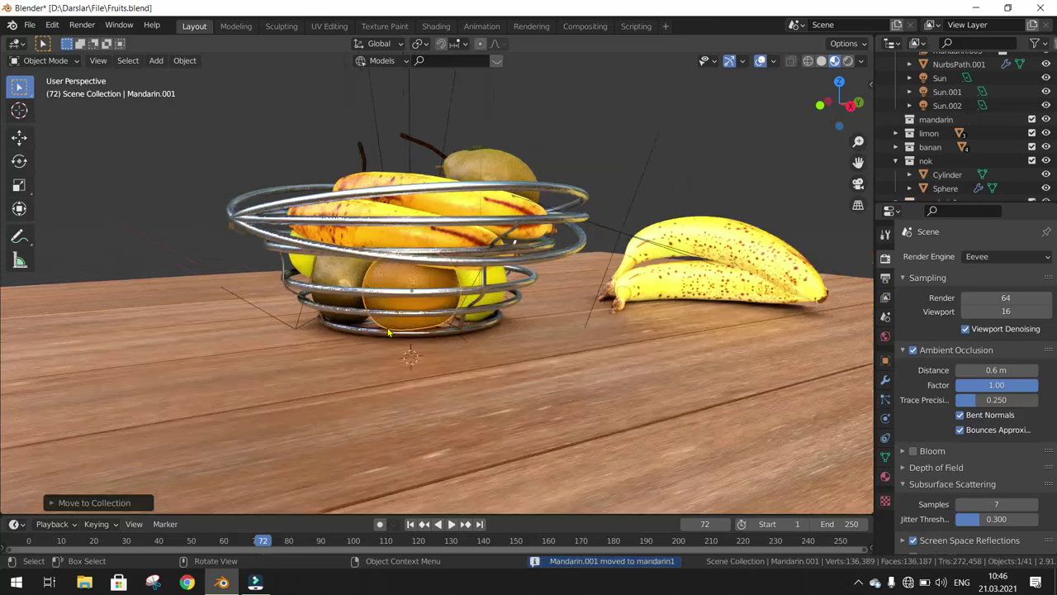
key("shift+a")
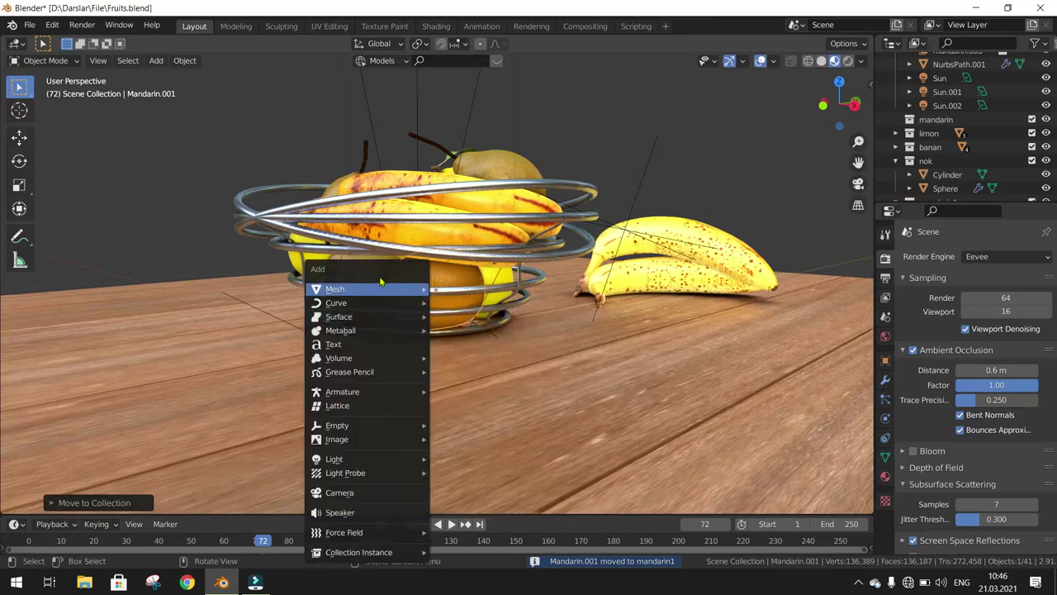
mouse_move(358, 552)
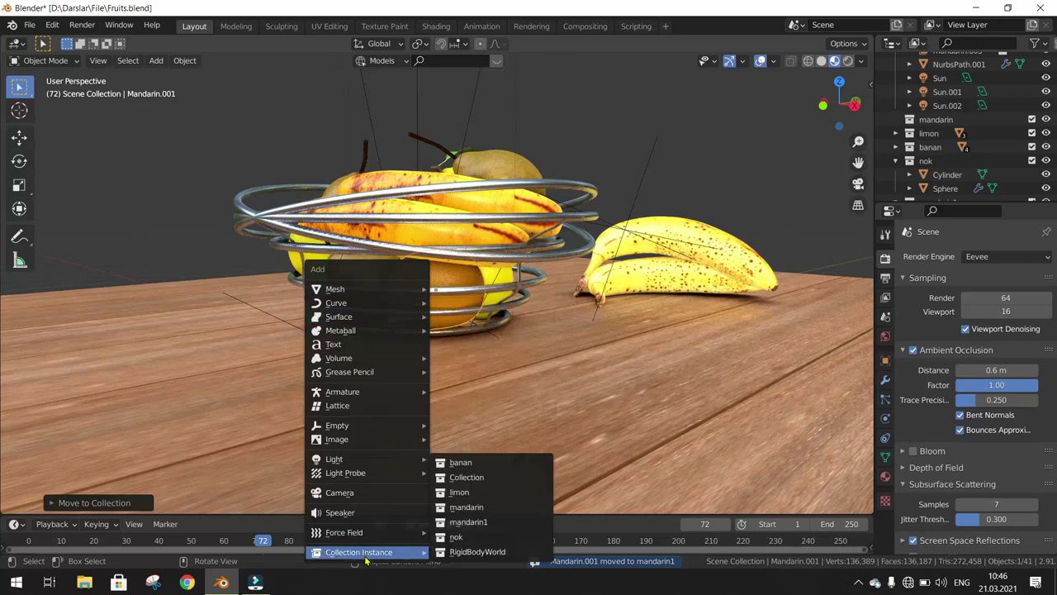
left_click(476, 522)
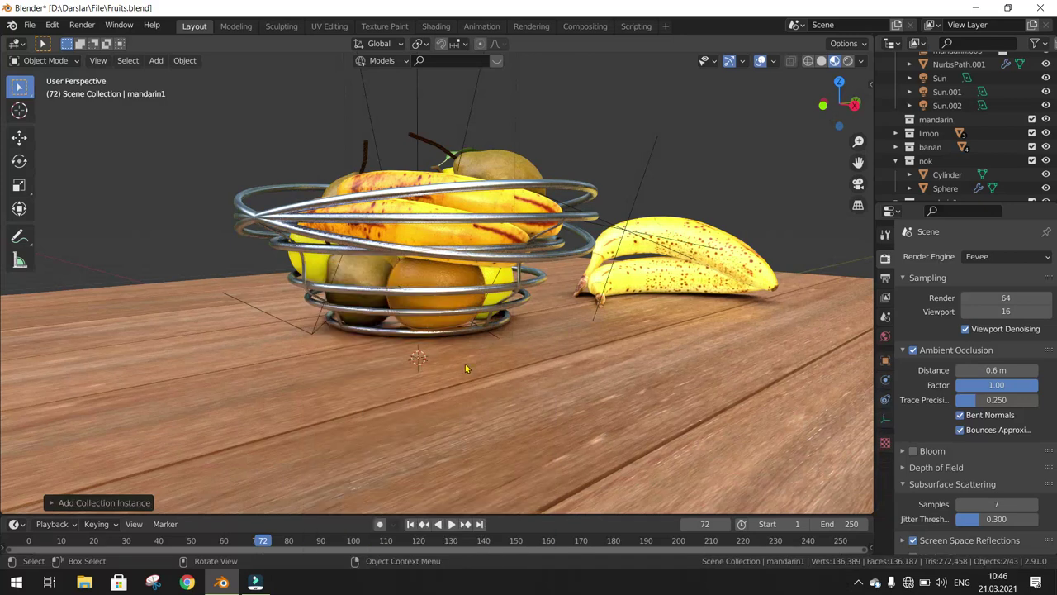
key("g")
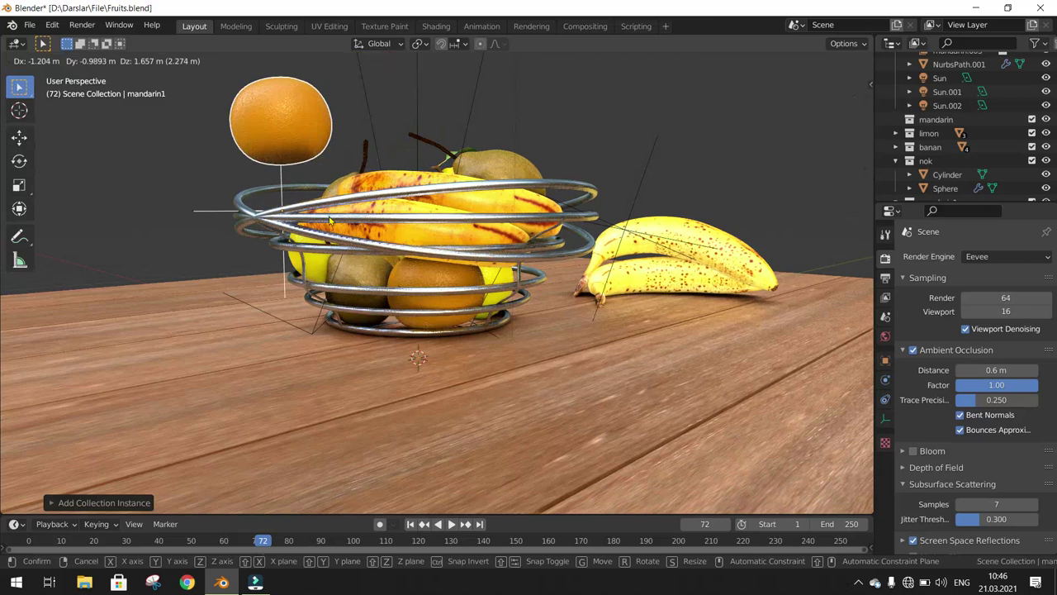
left_click(310, 221)
middle_click_drag(310, 221, 483, 357)
middle_click_drag(404, 311, 446, 322)
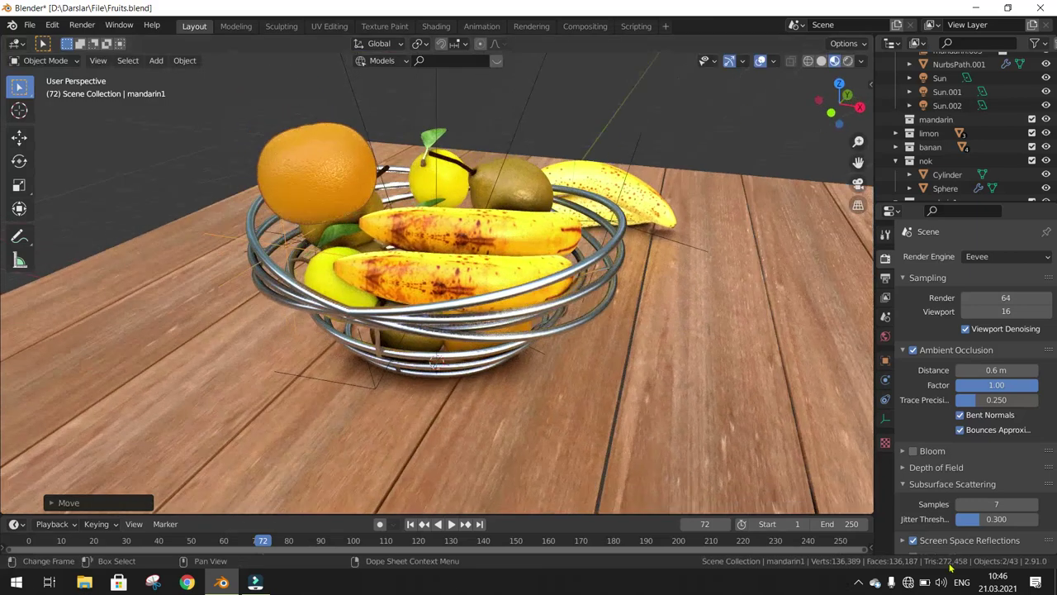
middle_click_drag(579, 372, 332, 252)
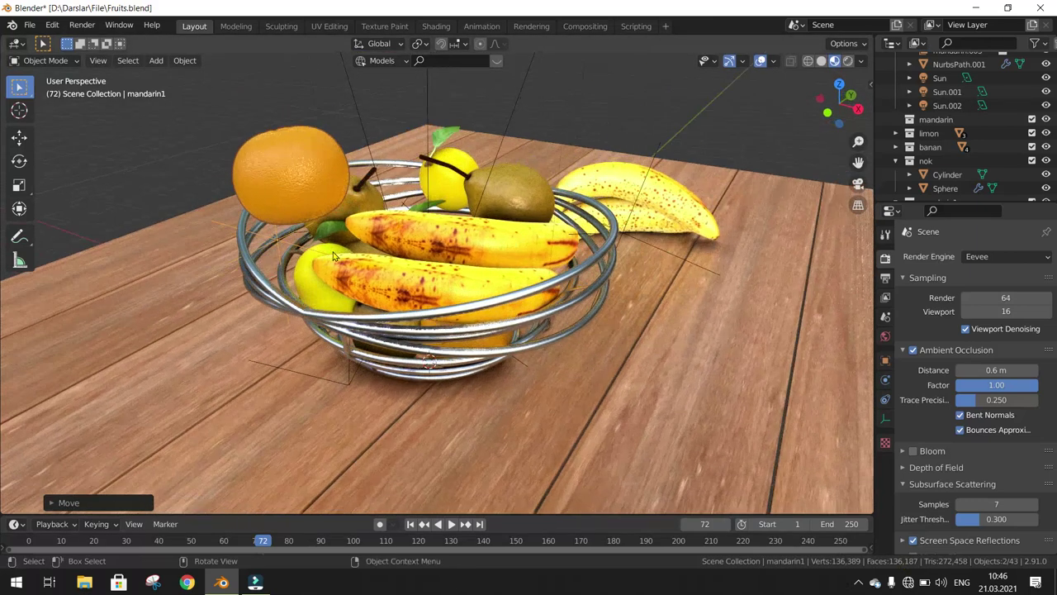
Duplicate the mandarin instance three times, spacing the copies rightward above the bowl
key("shift+d")
left_click(436, 225)
key("shift+d")
left_click(499, 207)
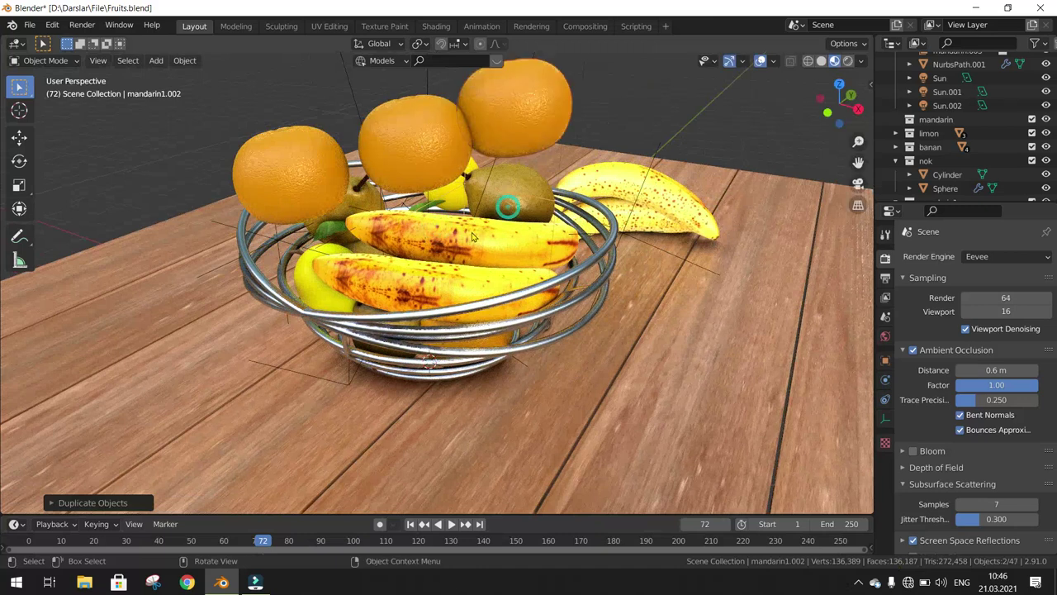
key("shift+d")
left_click(562, 219)
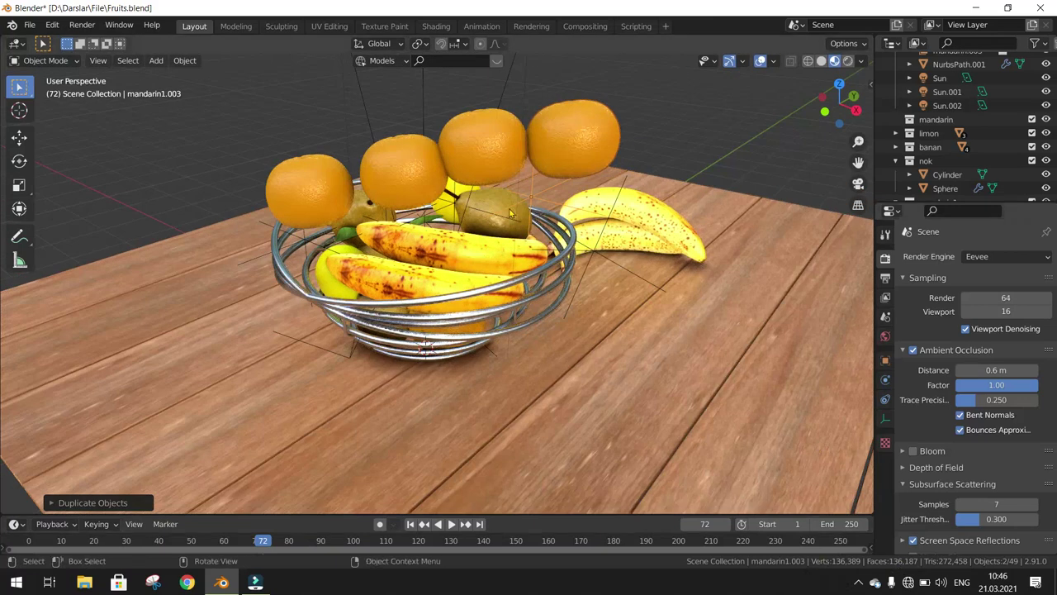
middle_click_drag(521, 157, 492, 248)
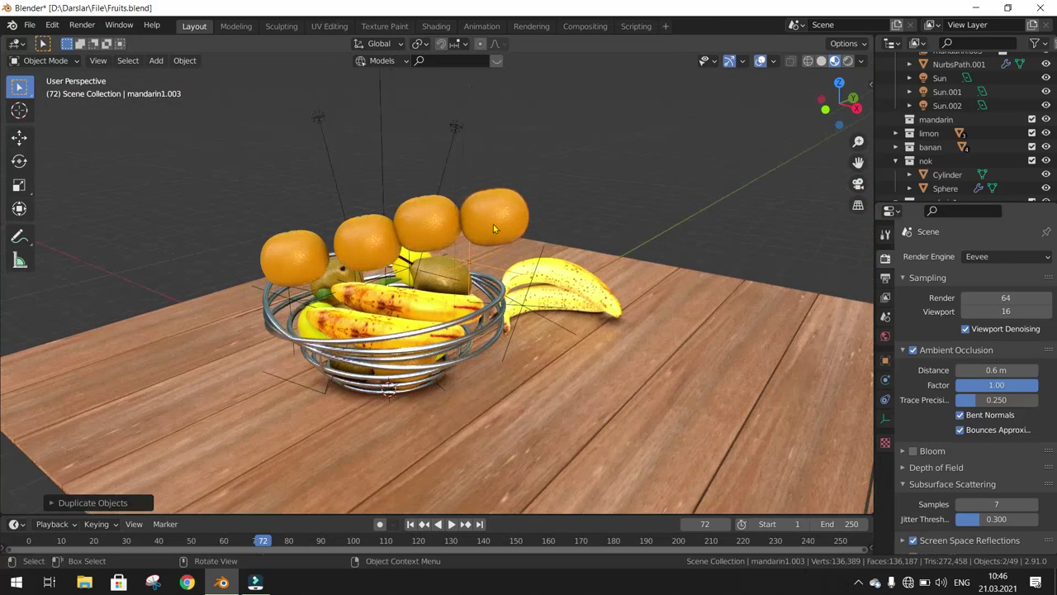
Delete the extra floating mandarin copies one by one
key("Delete")
left_click(446, 223)
key("Delete")
left_click(372, 250)
key("Delete")
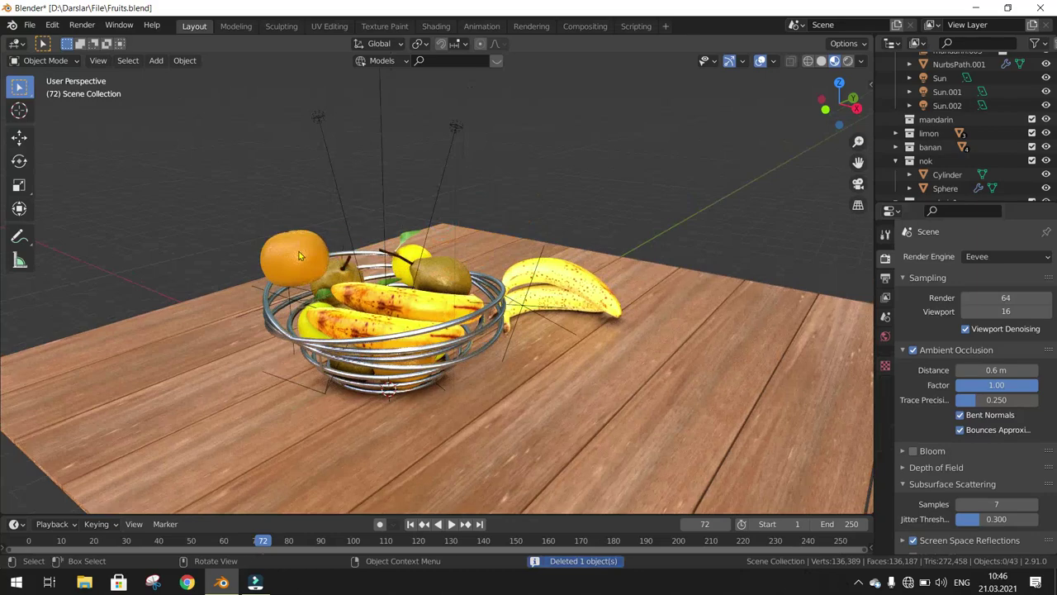
left_click(295, 256)
Delete the extra mandarin copy and undo the remaining mandarin instances with Ctrl+Z
key("Delete")
mouse_move(295, 256)
middle_mouse_down()
mouse_move(483, 266)
mouse_move(537, 289)
middle_mouse_up()
key("ctrl+z")
key("ctrl+z")
key("ctrl+z")
key("ctrl+z")
key("ctrl+z")
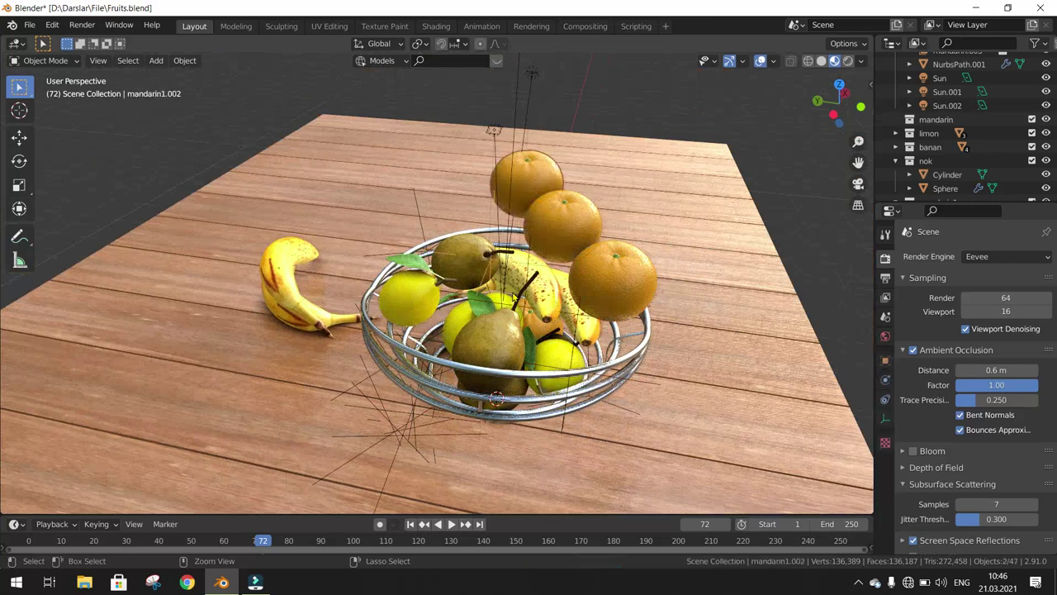
key("ctrl+z")
key("ctrl+z")
key("ctrl+z")
key("ctrl+z")
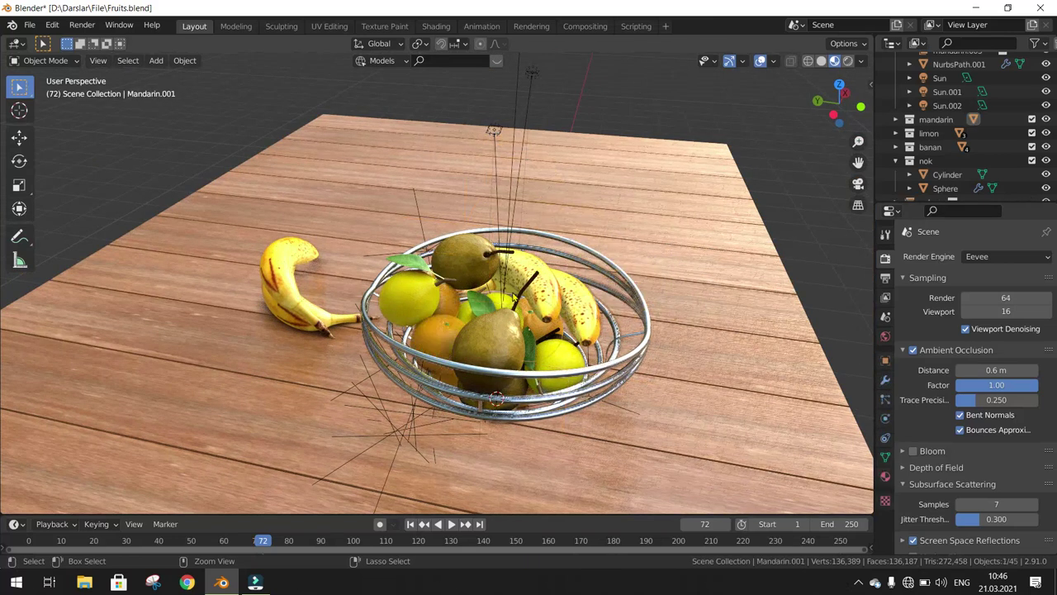
Orbit and zoom around the bowl to confirm only the original fruit remains
mouse_move(484, 308)
middle_mouse_down()
mouse_move(540, 304)
mouse_move(482, 318)
mouse_move(421, 312)
mouse_move(746, 314)
mouse_move(551, 314)
mouse_move(532, 275)
mouse_move(443, 273)
mouse_move(576, 230)
mouse_move(647, 229)
middle_mouse_up()
scroll(496, 314, "up", 3)
scroll(482, 319, "down", 2)
scroll(482, 319, "down", 4)
scroll(537, 285, "up", 5)
scroll(537, 285, "up", 2)
scroll(444, 273, "up", 4)
scroll(469, 271, "down", 6)
scroll(576, 229, "down", 4)
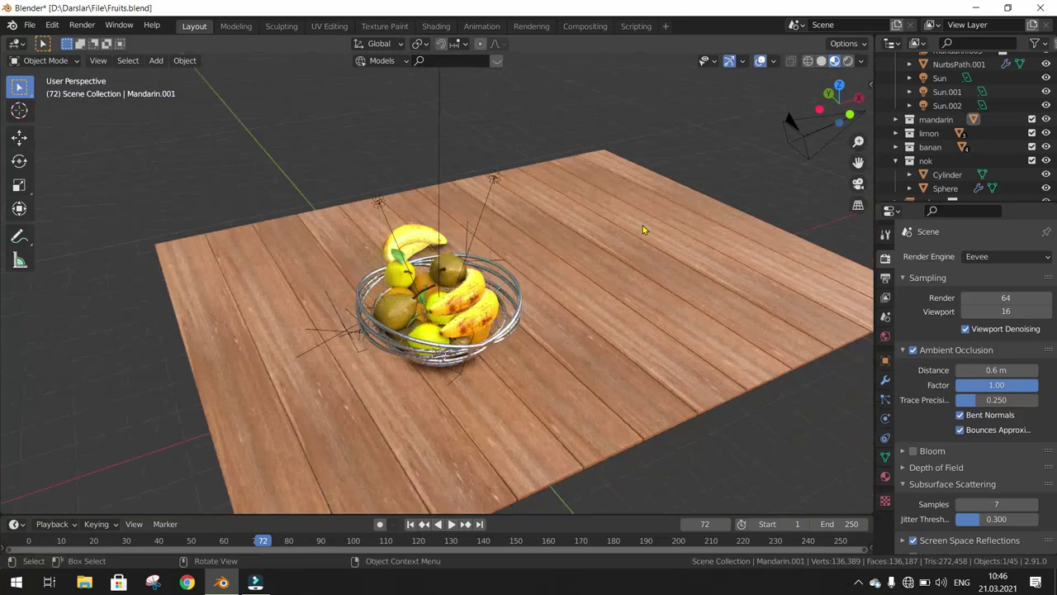
Look through the scene camera, then orbit the bowl in Rendered viewport shading
key("KP_0")
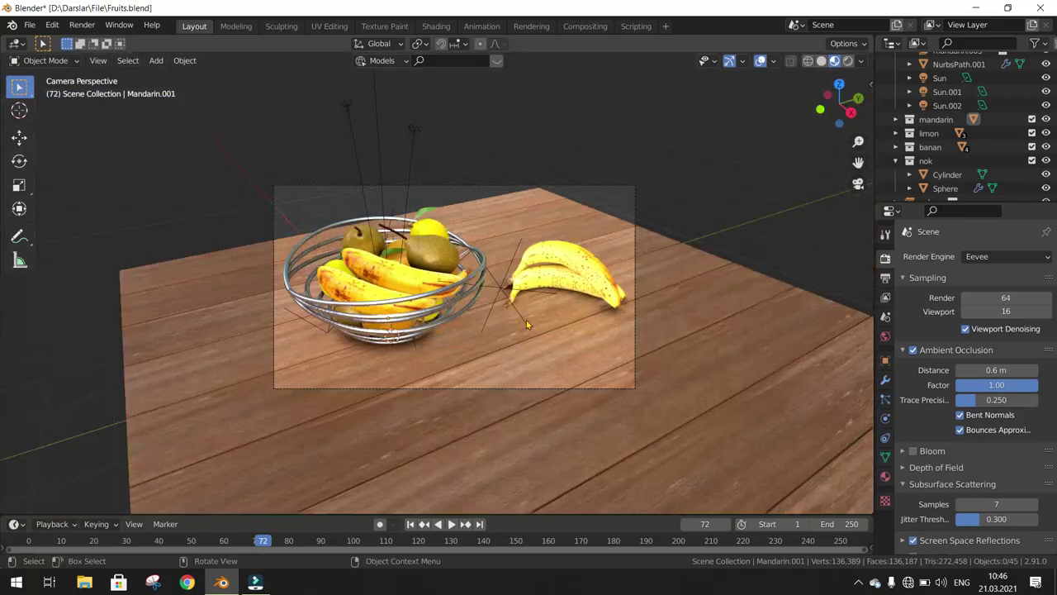
scroll(533, 322, "up", 4)
middle_click_drag(529, 320, 630, 330)
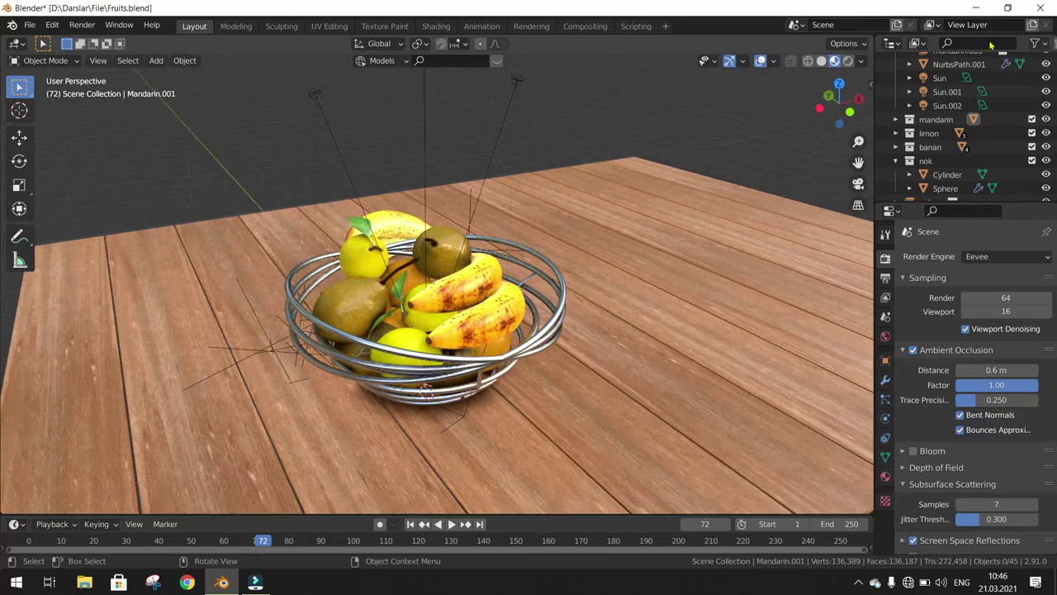
left_click(848, 60)
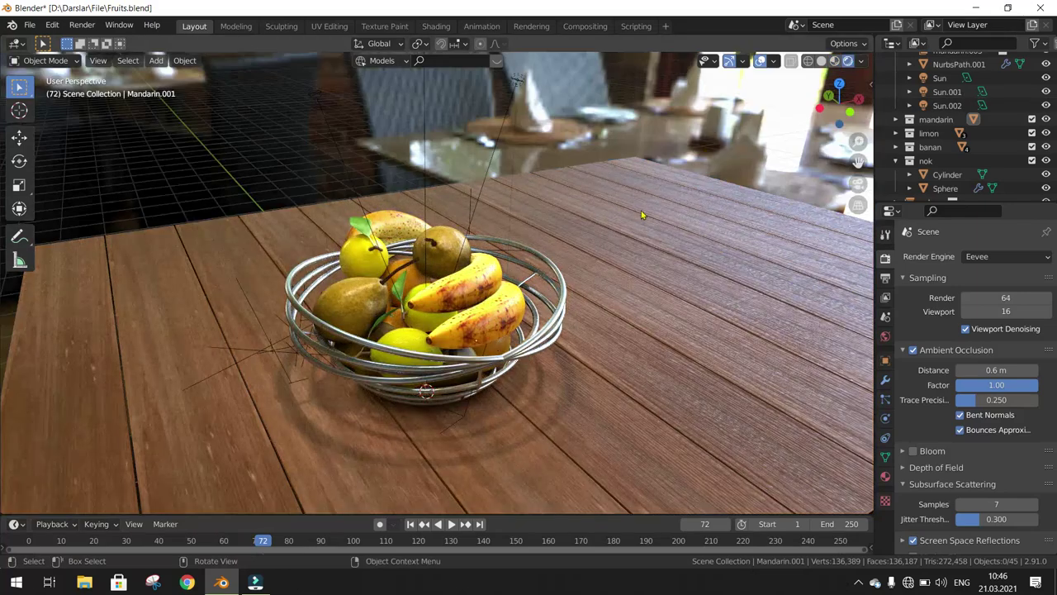
middle_click_drag(642, 215, 692, 207)
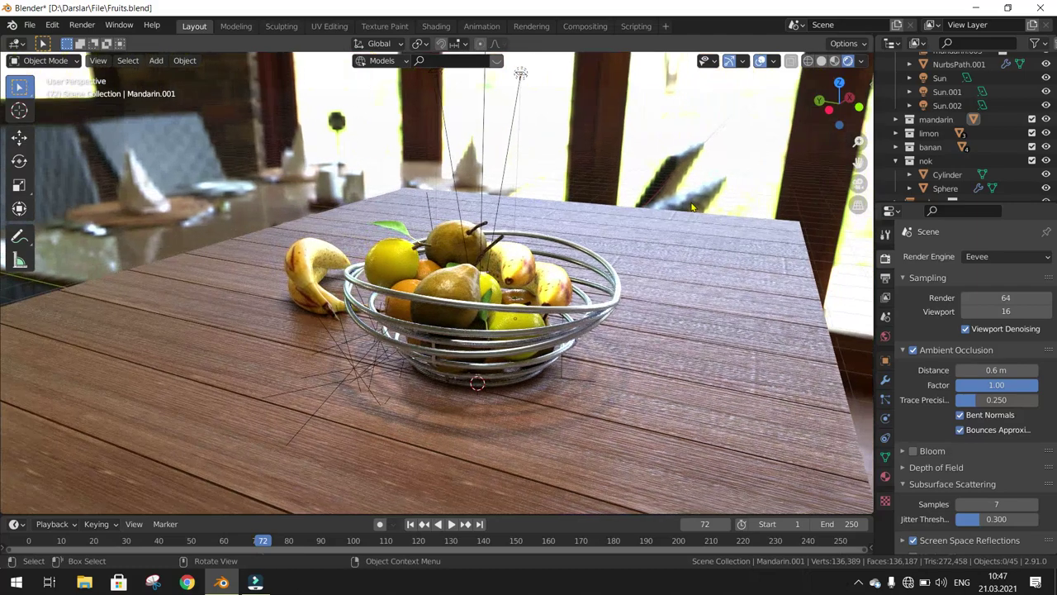
Return to the camera view and zoom to frame the fruit bowl
key("KP_0")
scroll(685, 203, "up", 2)
scroll(673, 190, "up", 3)
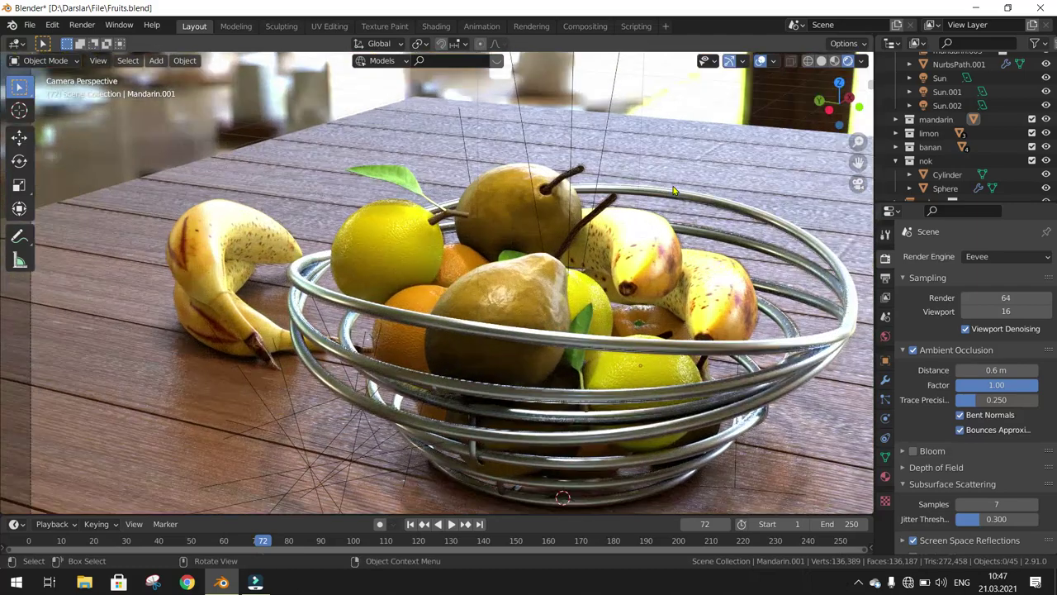
scroll(674, 191, "up", 2)
scroll(673, 190, "down", 3)
scroll(674, 190, "up", 1)
scroll(674, 190, "up", 1)
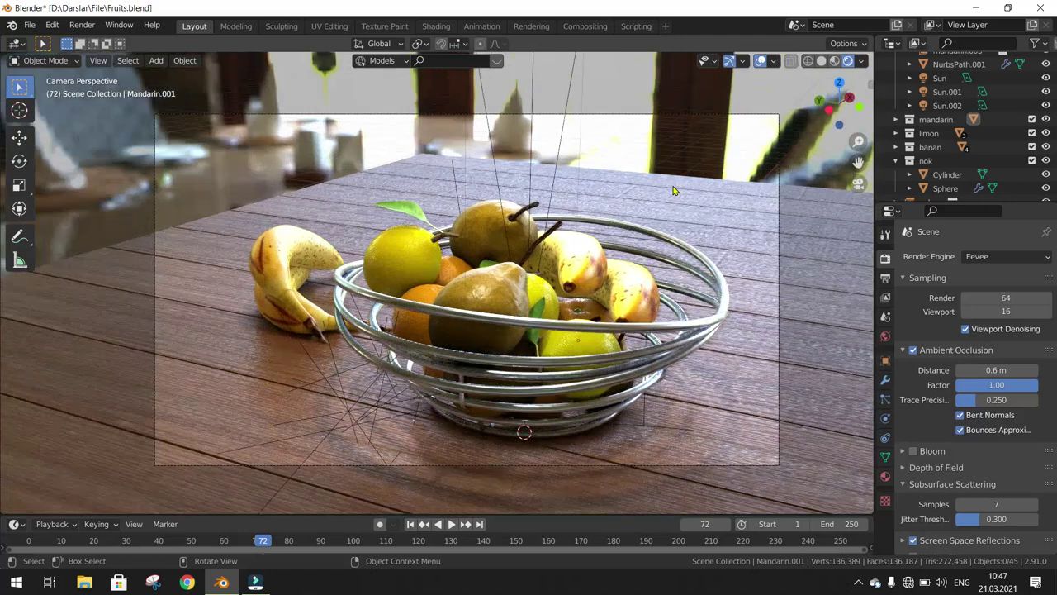
scroll(673, 190, "down", 2)
scroll(665, 190, "up", 1)
scroll(653, 191, "up", 1)
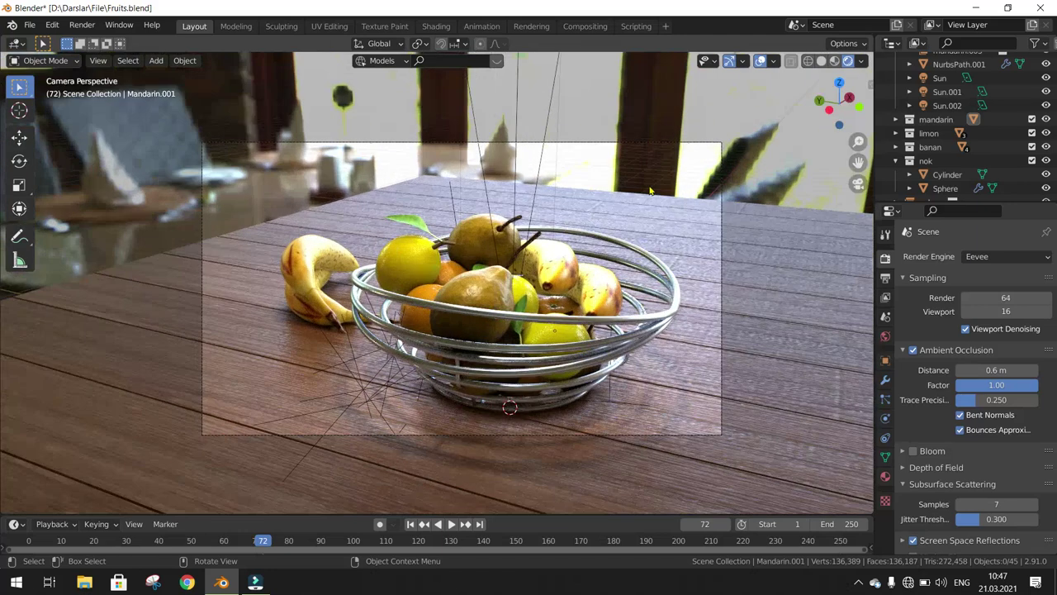
Show the World environment settings in the Properties editor
left_click(887, 337)
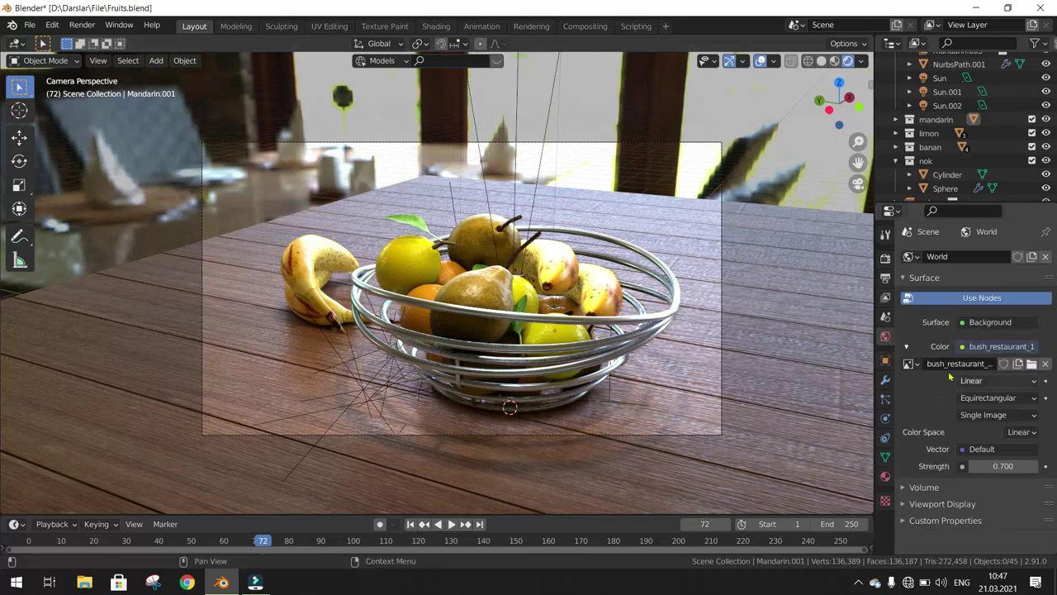
scroll(445, 237, "down", 3)
scroll(445, 238, "up", 5)
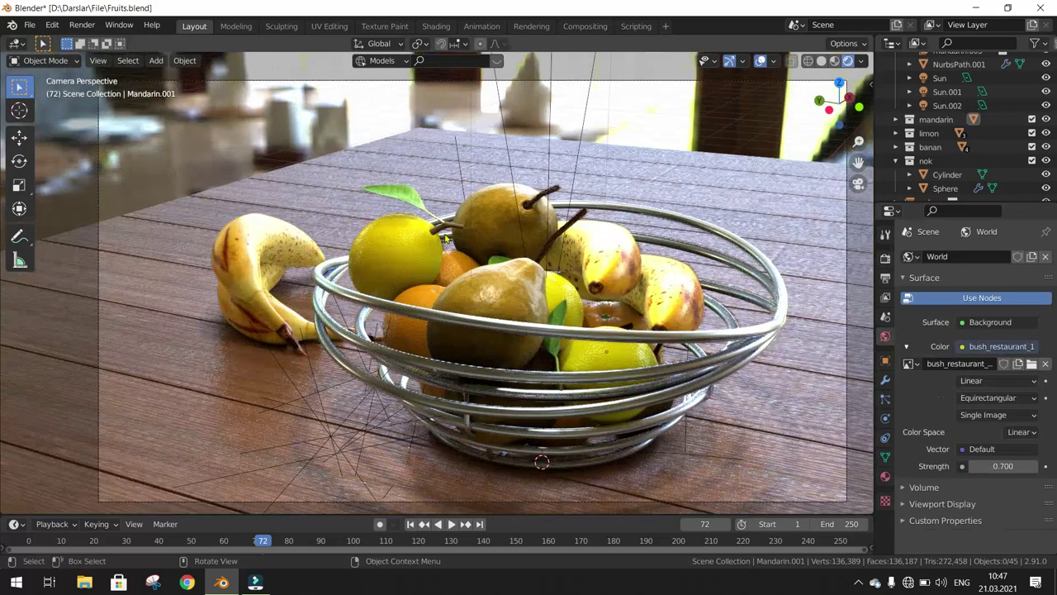
scroll(445, 238, "down", 5)
scroll(445, 238, "up", 5)
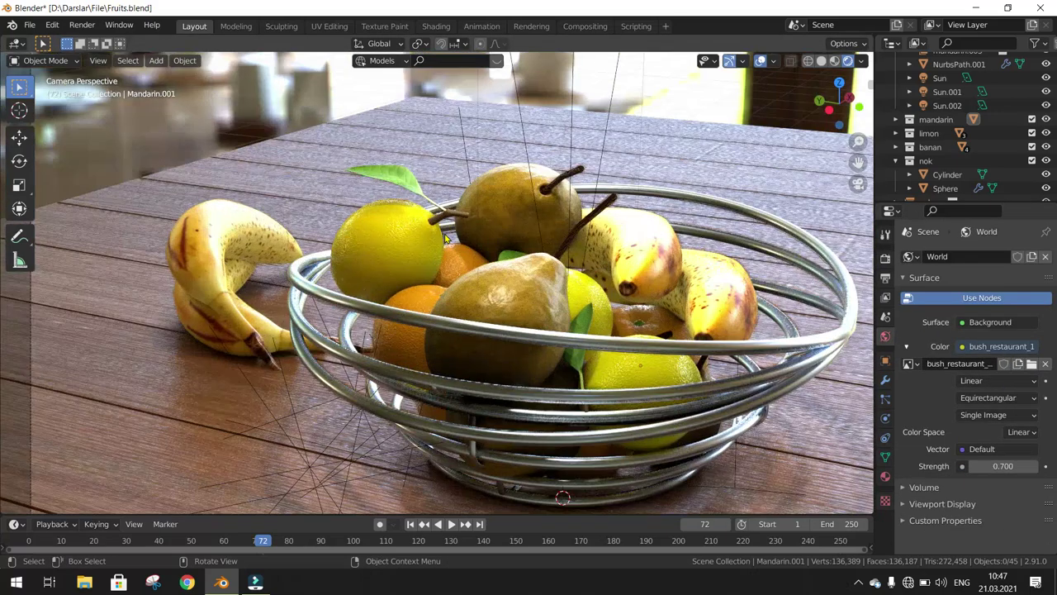
scroll(445, 238, "up", 3)
scroll(444, 238, "up", 1)
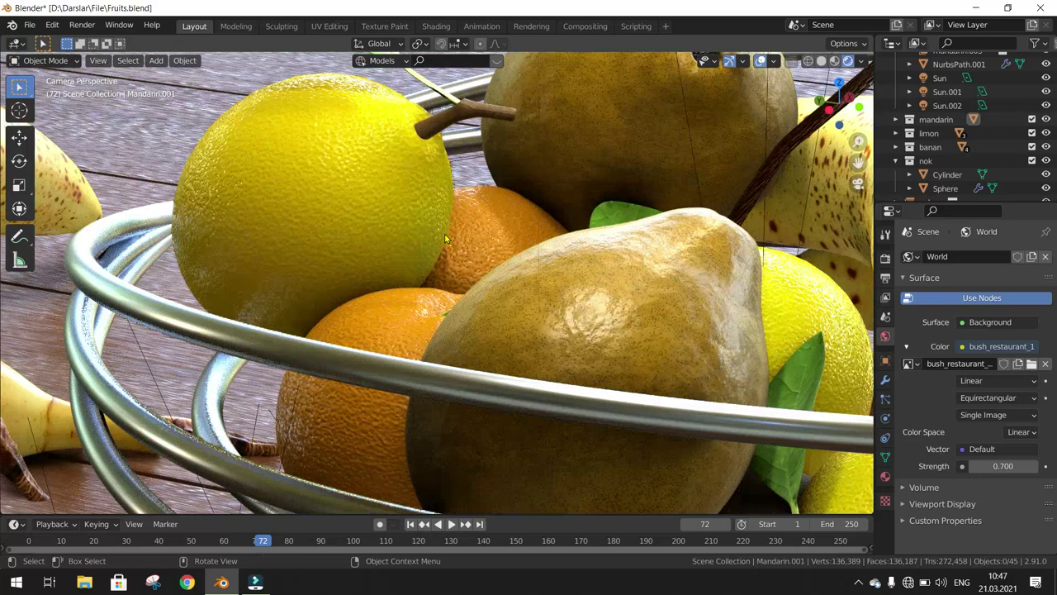
scroll(444, 238, "down", 3)
scroll(445, 238, "down", 1)
scroll(444, 238, "down", 2)
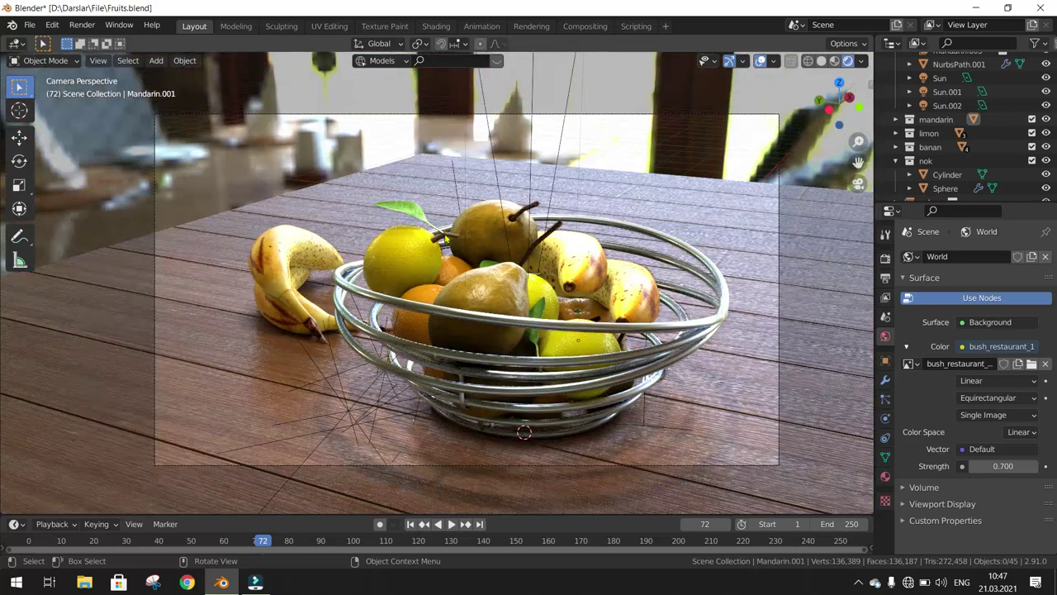
scroll(445, 238, "down", 1)
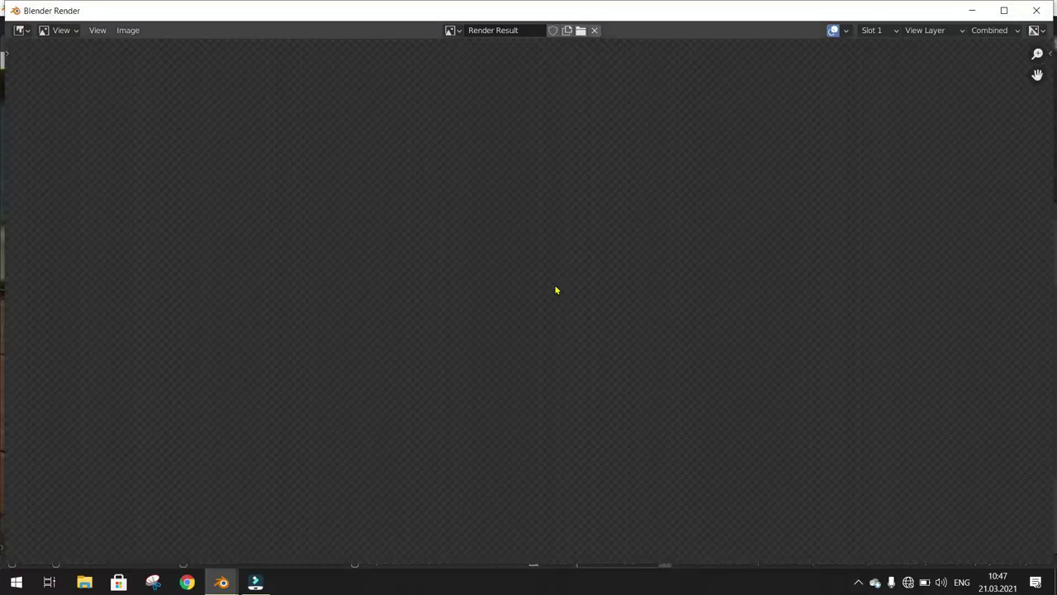
Zoom the perspective Render Result to fit, then close the Blender Render window
scroll(556, 289, "down", 2)
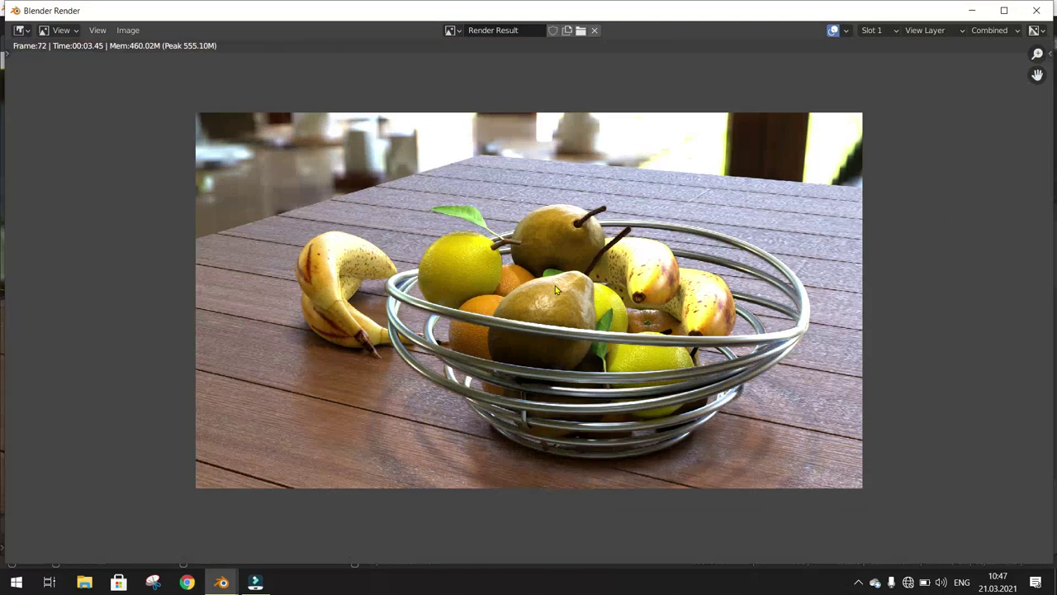
scroll(556, 290, "up", 2)
scroll(556, 289, "down", 2)
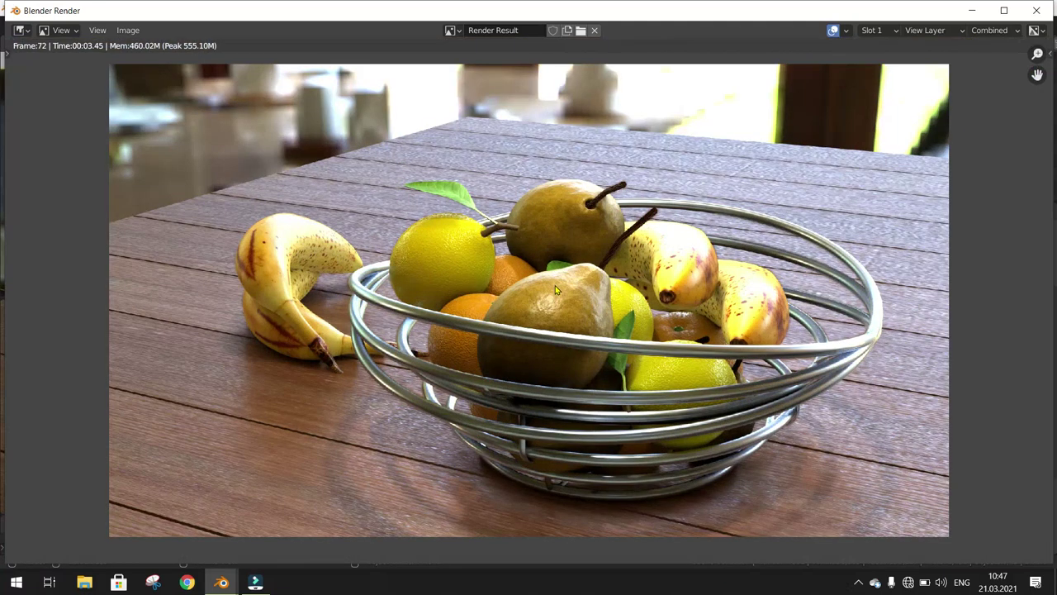
scroll(556, 289, "down", 1)
scroll(556, 289, "up", 2)
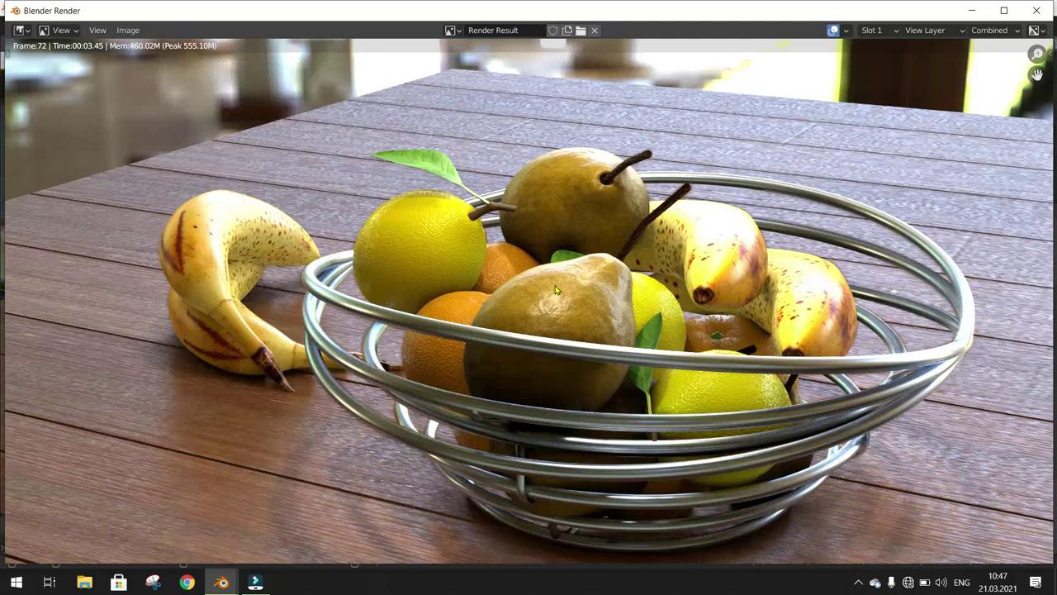
scroll(556, 290, "down", 1)
scroll(556, 289, "down", 1)
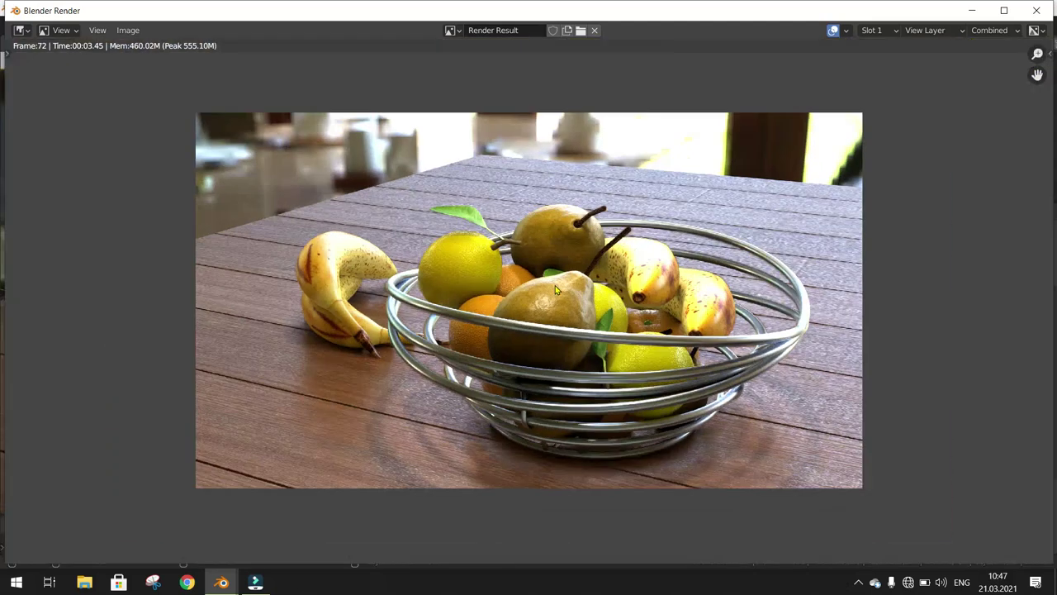
scroll(556, 289, "down", 1)
scroll(556, 289, "up", 2)
scroll(556, 289, "up", 2)
scroll(556, 289, "down", 1)
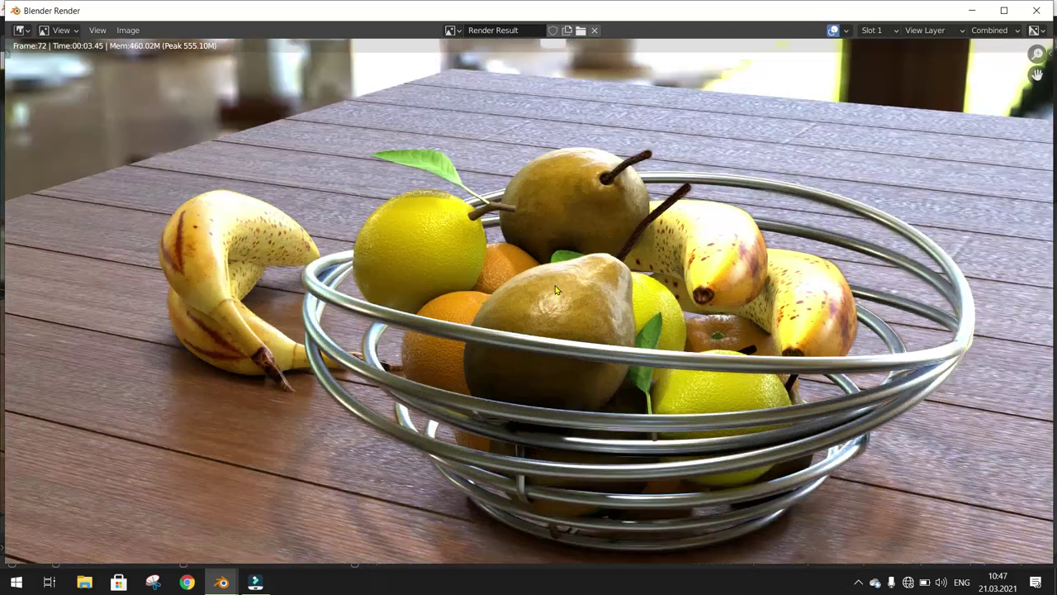
scroll(556, 290, "down", 2)
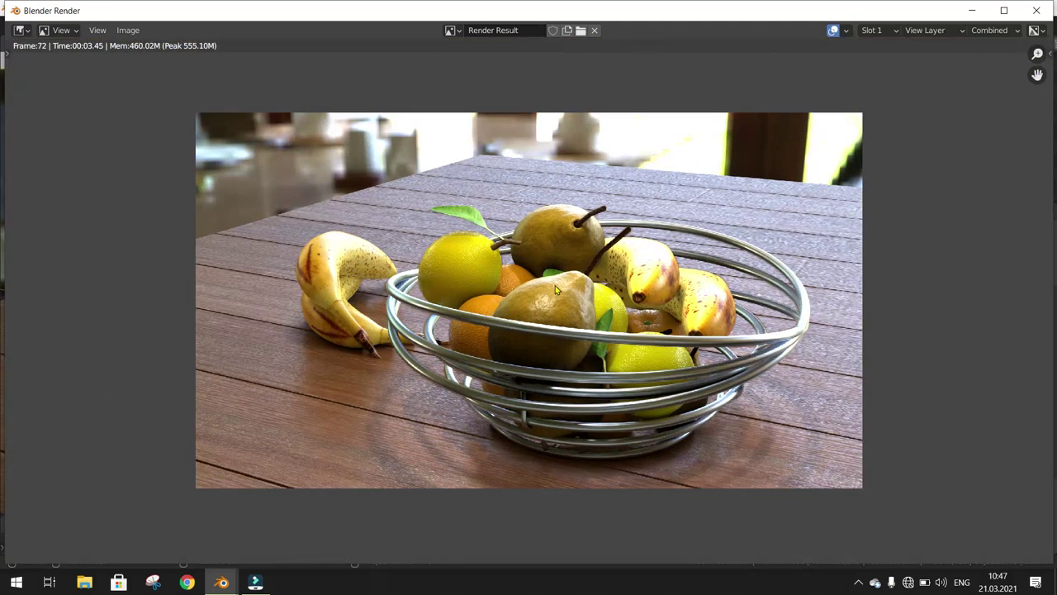
left_click(1036, 10)
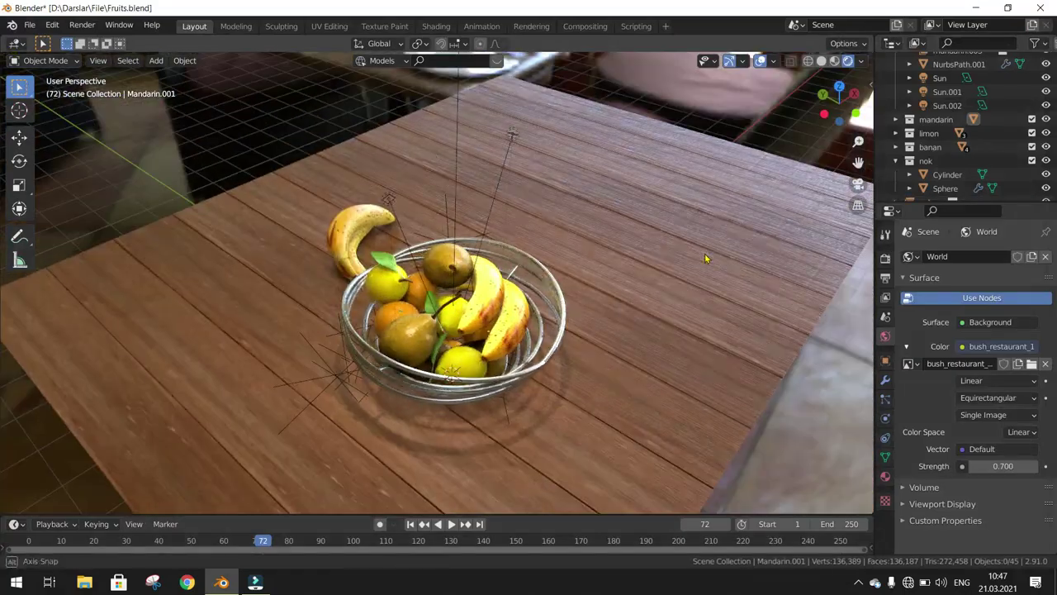
Orbit around the fruit bowl and zoom to a straight-down view of bowl and banana
middle_click_drag(704, 253, 600, 254)
scroll(579, 297, "up", 5)
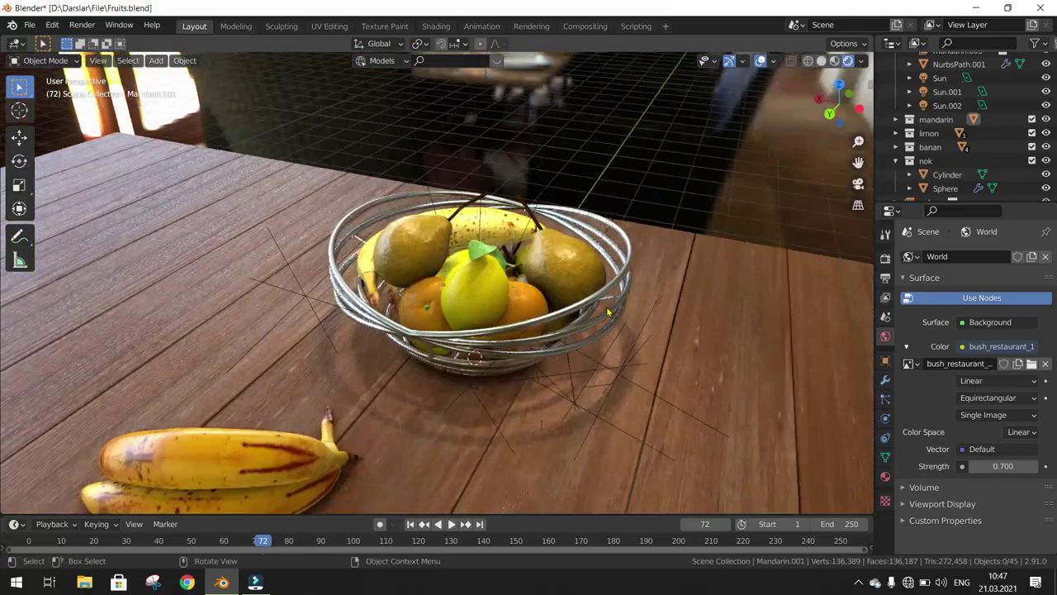
mouse_move(543, 317)
middle_mouse_down()
mouse_move(379, 324)
mouse_move(291, 344)
middle_mouse_up()
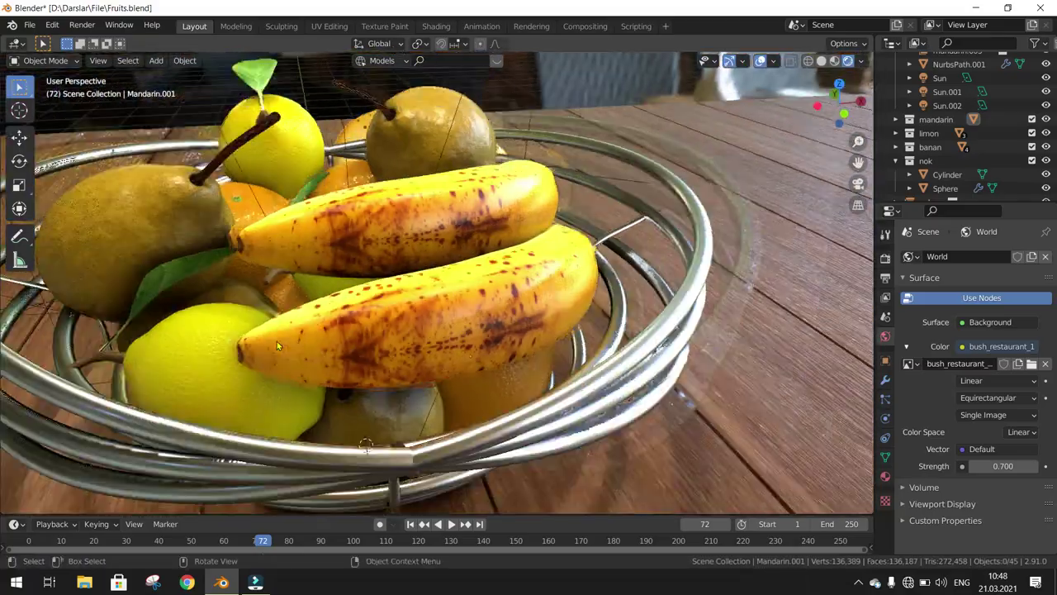
mouse_move(291, 344)
middle_mouse_down()
mouse_move(366, 346)
mouse_move(468, 322)
middle_mouse_up()
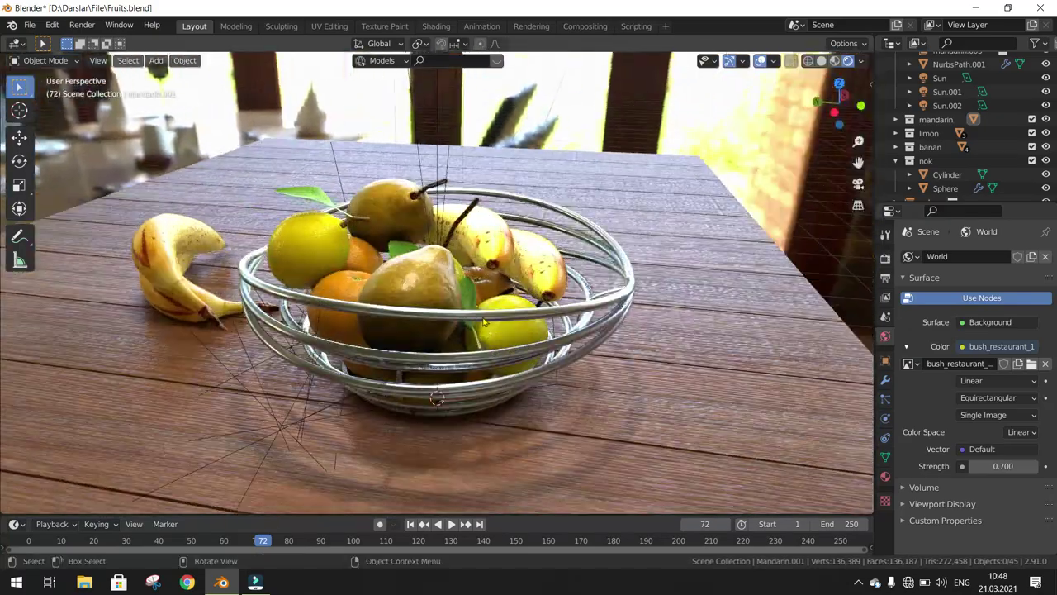
mouse_move(468, 323)
middle_mouse_down()
mouse_move(544, 355)
mouse_move(335, 324)
mouse_move(547, 340)
mouse_move(581, 318)
mouse_move(552, 309)
mouse_move(576, 351)
mouse_move(562, 364)
middle_mouse_up()
scroll(563, 315, "down", 3)
scroll(552, 309, "up", 4)
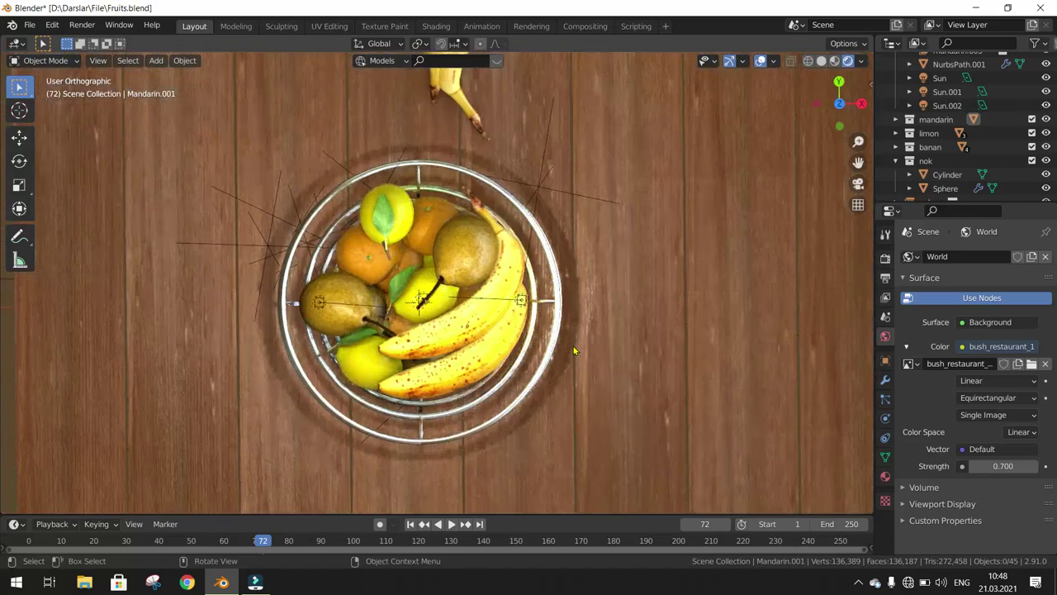
Pan the top view so the bowl sits lower and align the camera to it
scroll(558, 366, "down", 2)
scroll(557, 366, "up", 2)
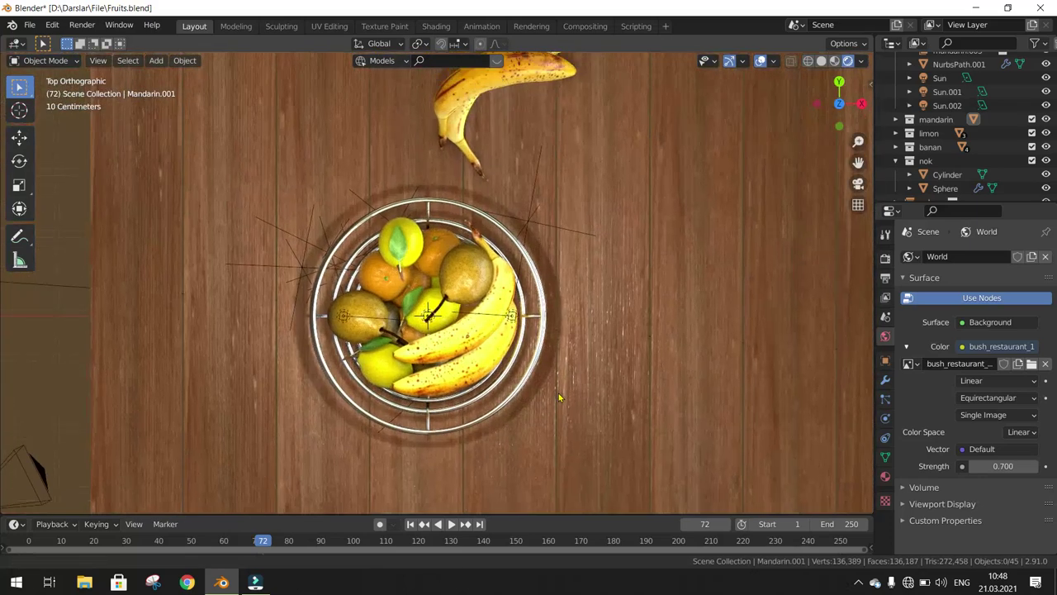
scroll(554, 393, "down", 2)
middle_click_drag(553, 392, 537, 389, "shift")
key("KP_0")
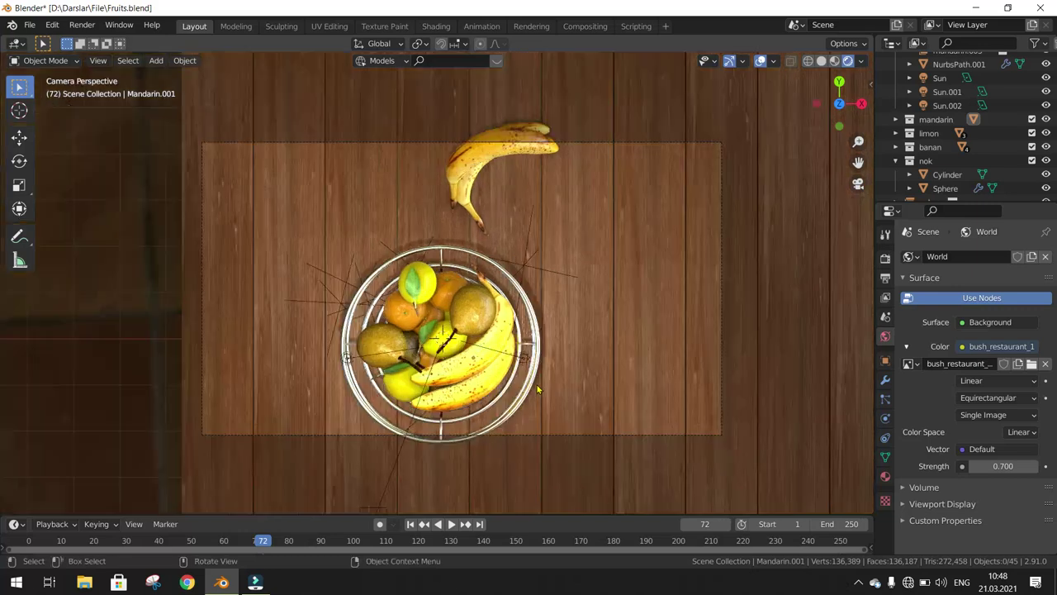
Move the camera along local Z and sideways to frame the bowl closer, then render with F12
left_click(567, 143)
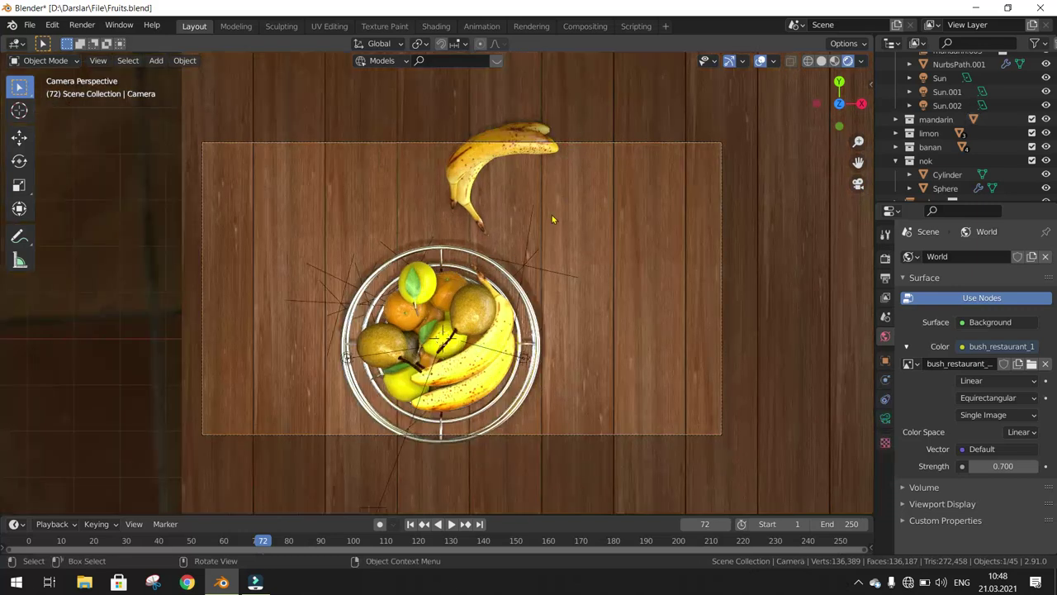
key("g")
key("z")
key("z")
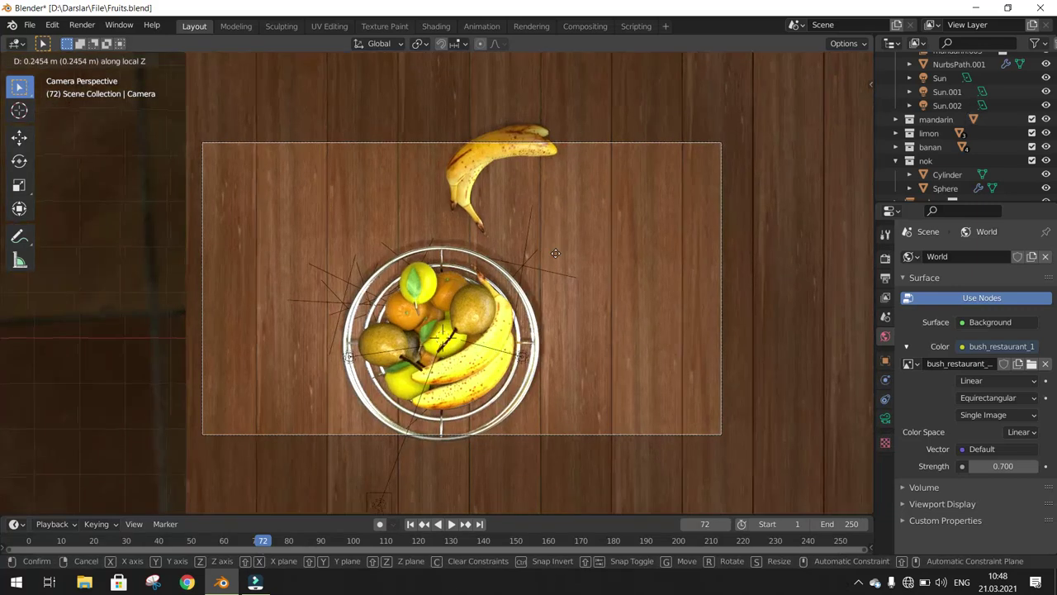
left_click(564, 311)
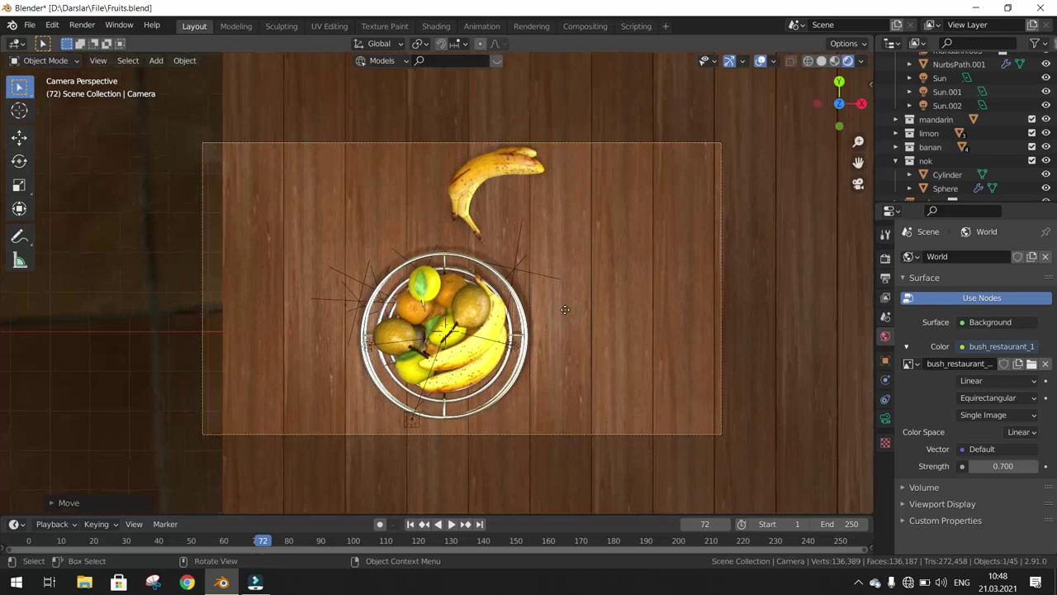
key("g")
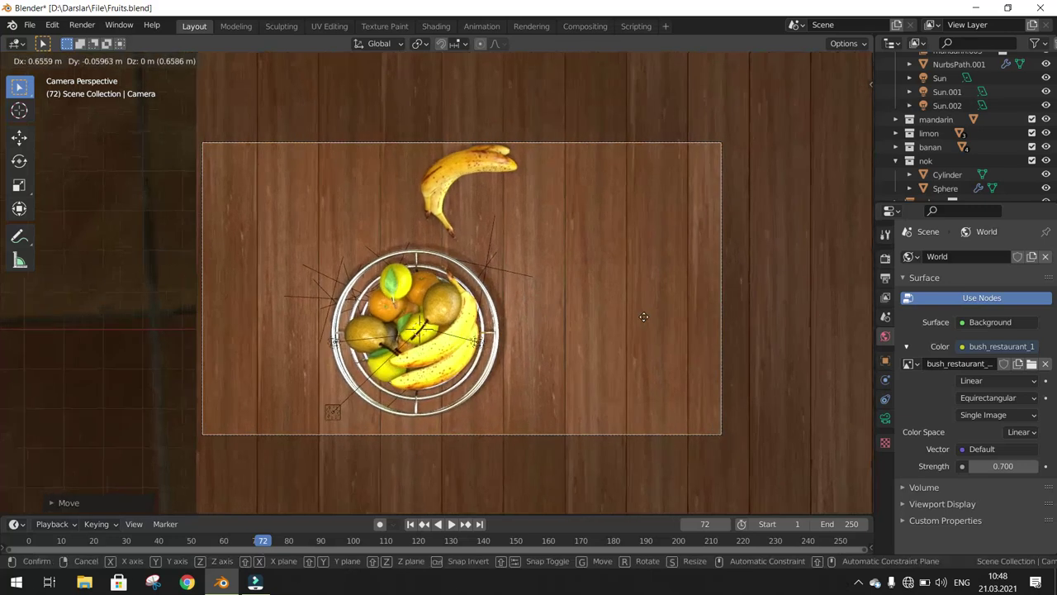
left_click(643, 317)
scroll(537, 306, "up", 3)
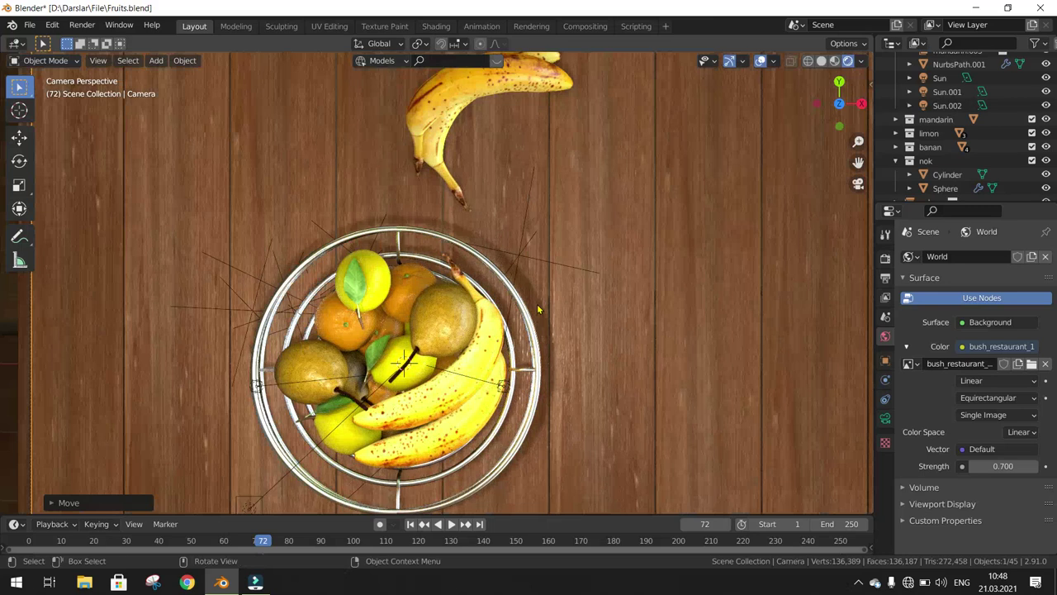
scroll(537, 304, "down", 2)
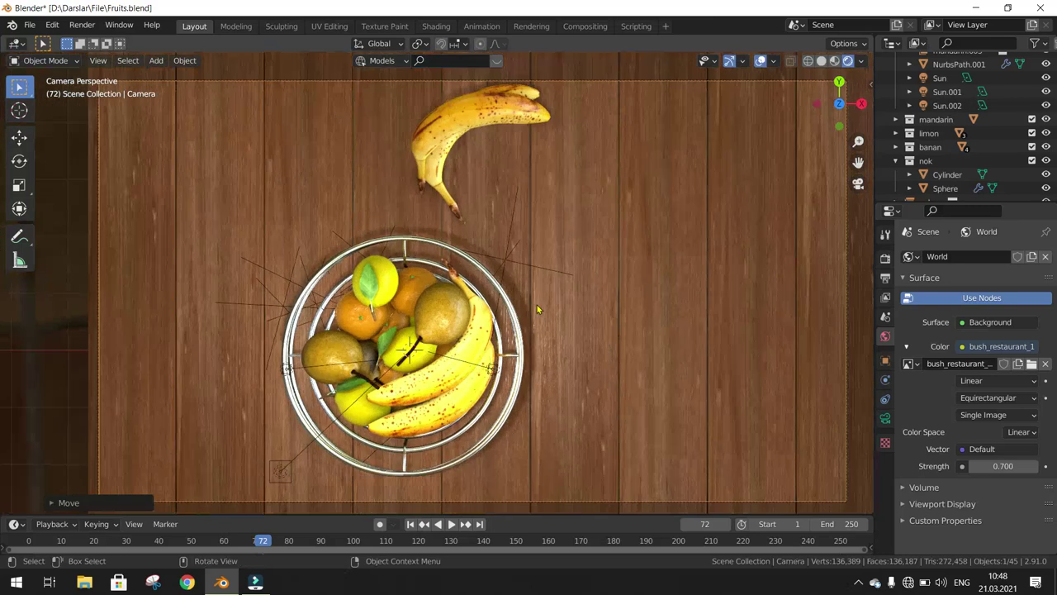
key("F12")
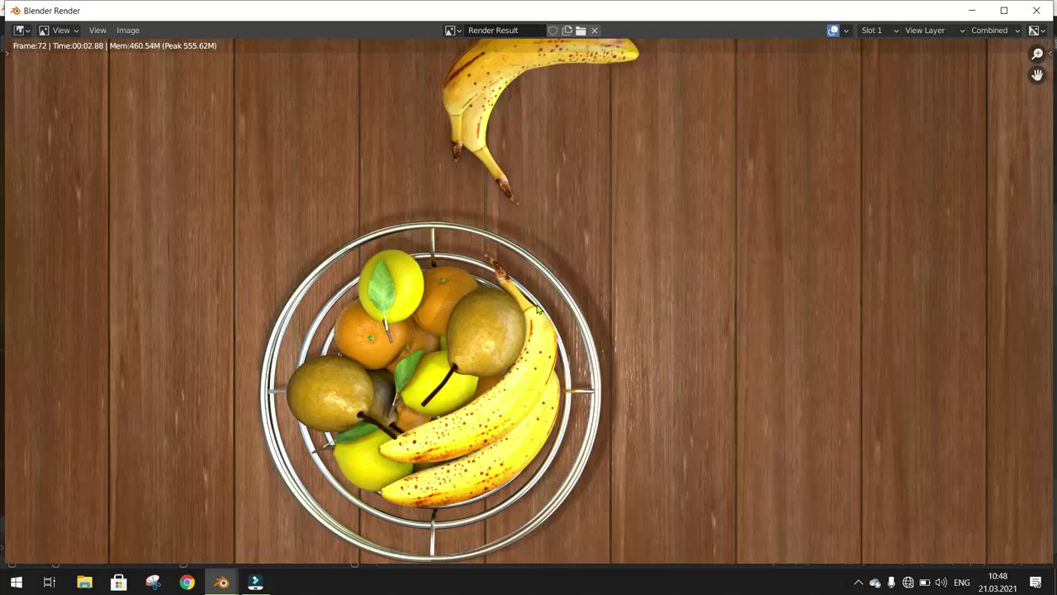
Zoom the top-down render of frame 72 until the whole image fits
scroll(537, 309, "down", 2)
scroll(536, 308, "up", 3)
scroll(537, 308, "up", 1)
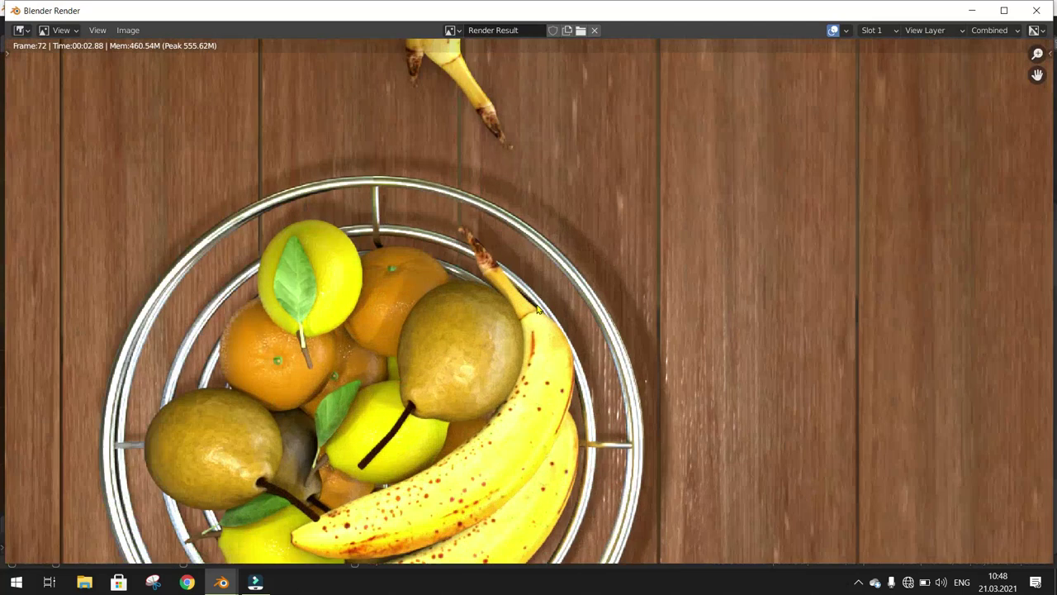
scroll(537, 308, "down", 3)
scroll(538, 309, "down", 1)
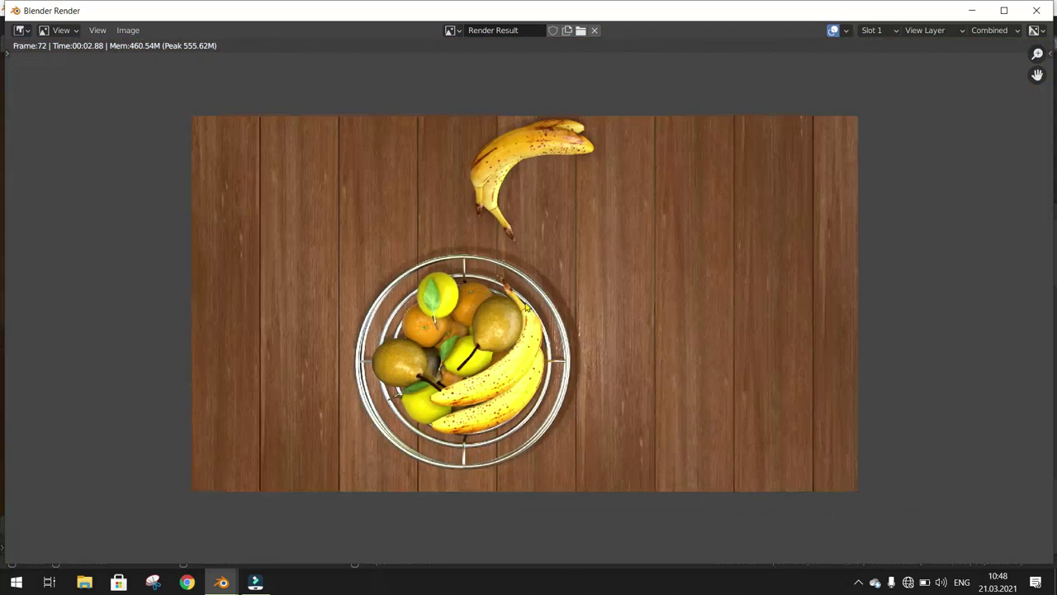
scroll(513, 310, "up", 1)
scroll(511, 311, "up", 3)
scroll(510, 313, "down", 4)
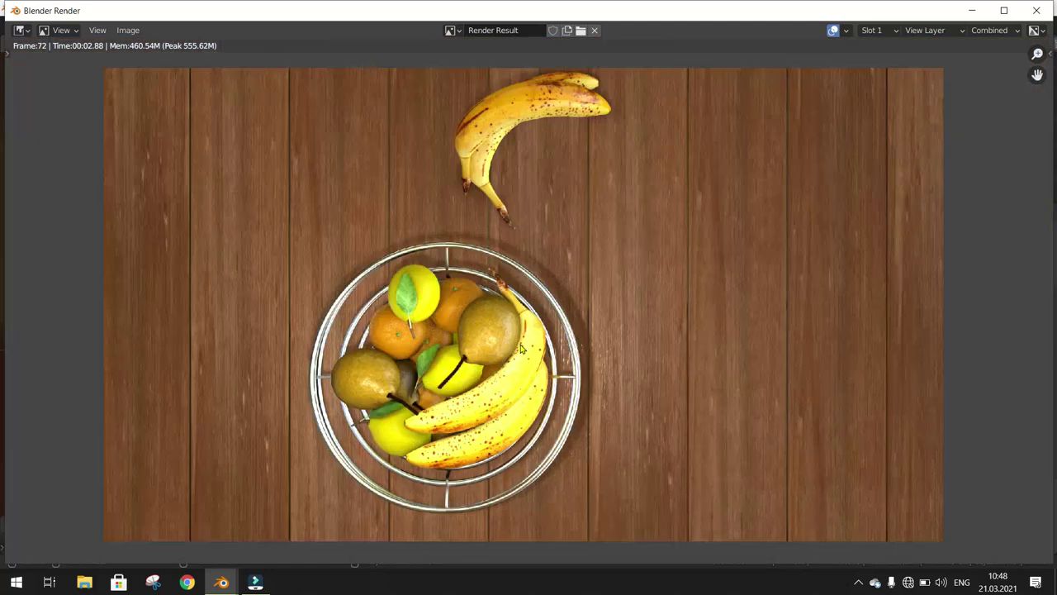
Save the top-down render to the Desktop as Savat.png
left_click(132, 30)
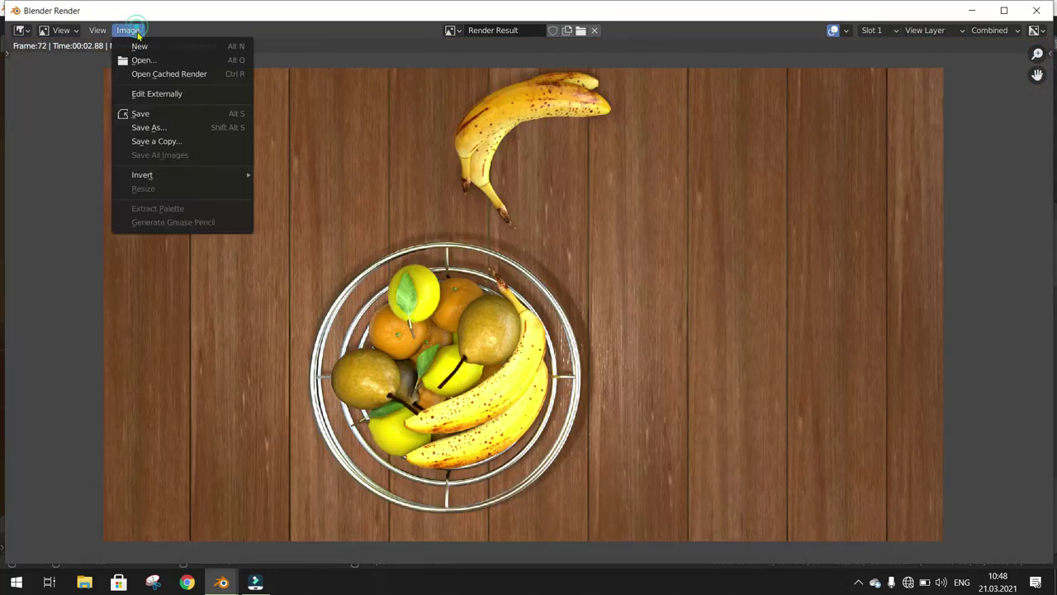
left_click(136, 123)
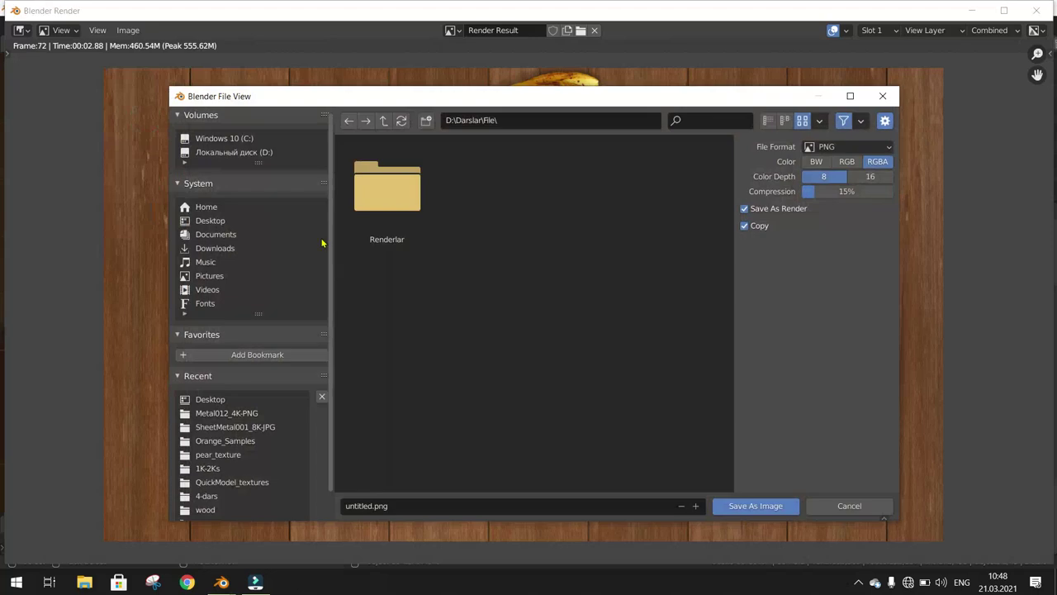
left_click(210, 220)
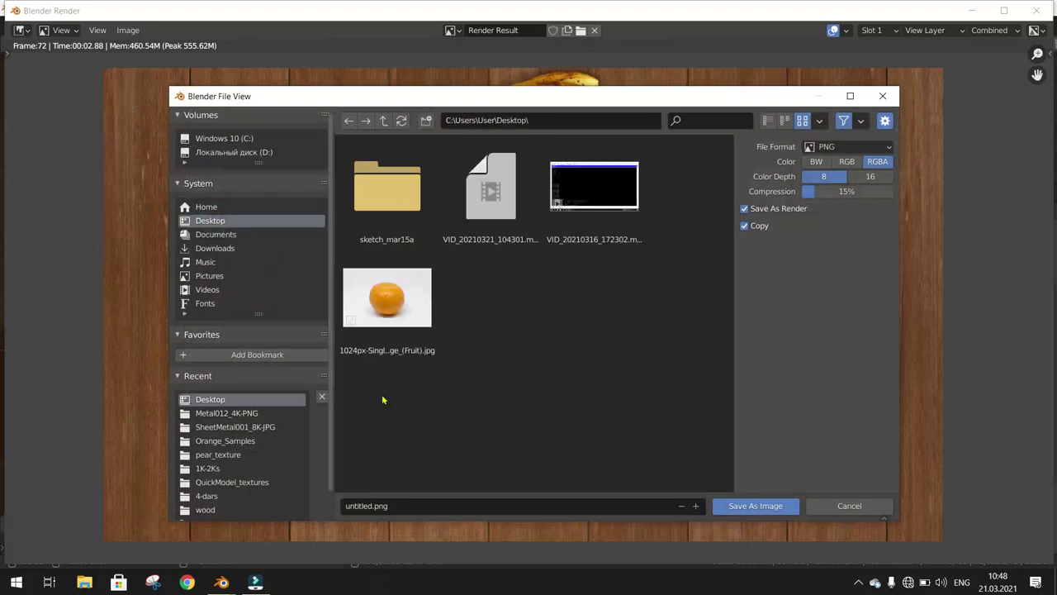
left_click(401, 507)
type("Savat")
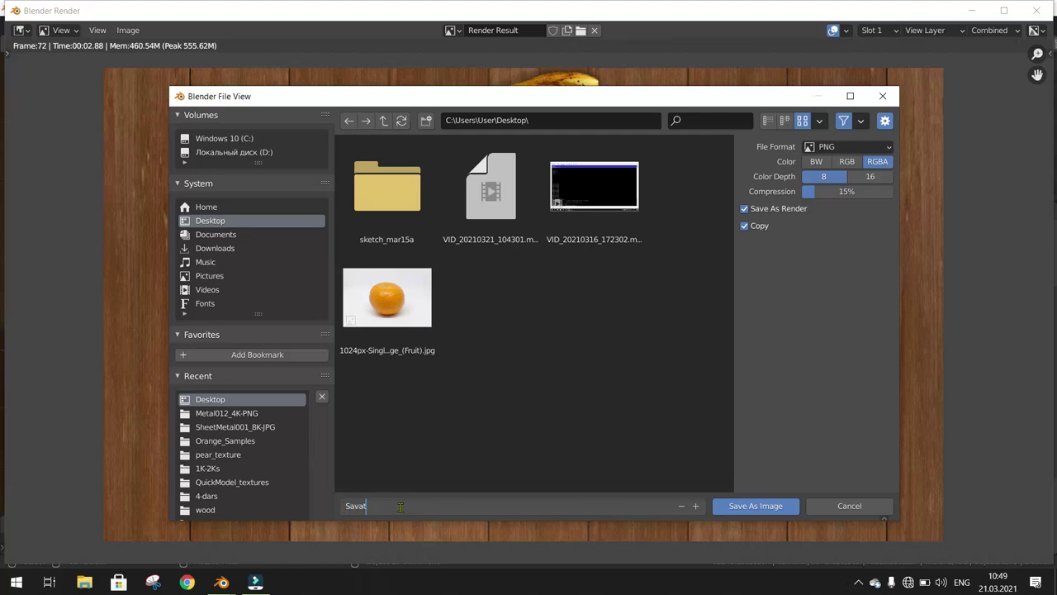
left_click(745, 506)
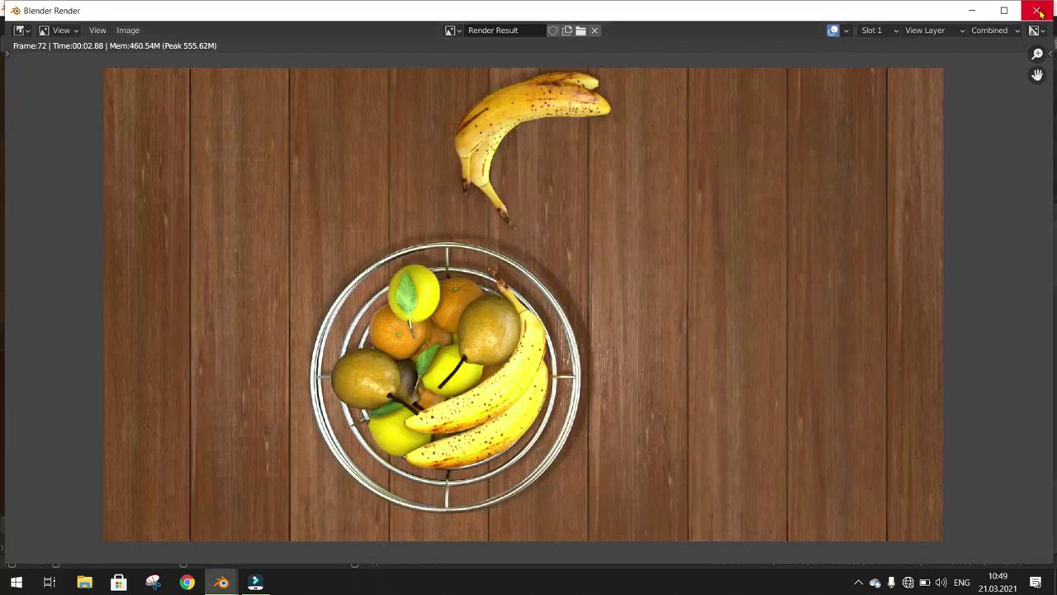
Close the render window and orbit the viewport to see the whole table in perspective
left_click(1037, 10)
scroll(529, 298, "down", 3)
mouse_move(529, 297)
middle_mouse_down()
mouse_move(500, 166)
mouse_move(510, 181)
middle_mouse_up()
scroll(500, 167, "up", 3)
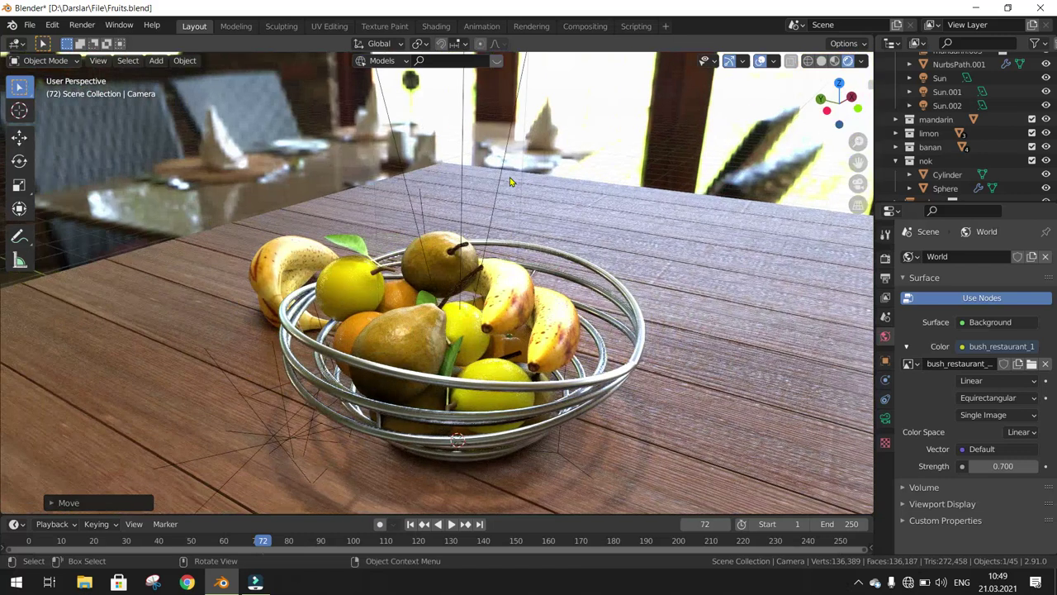
scroll(509, 181, "down", 3)
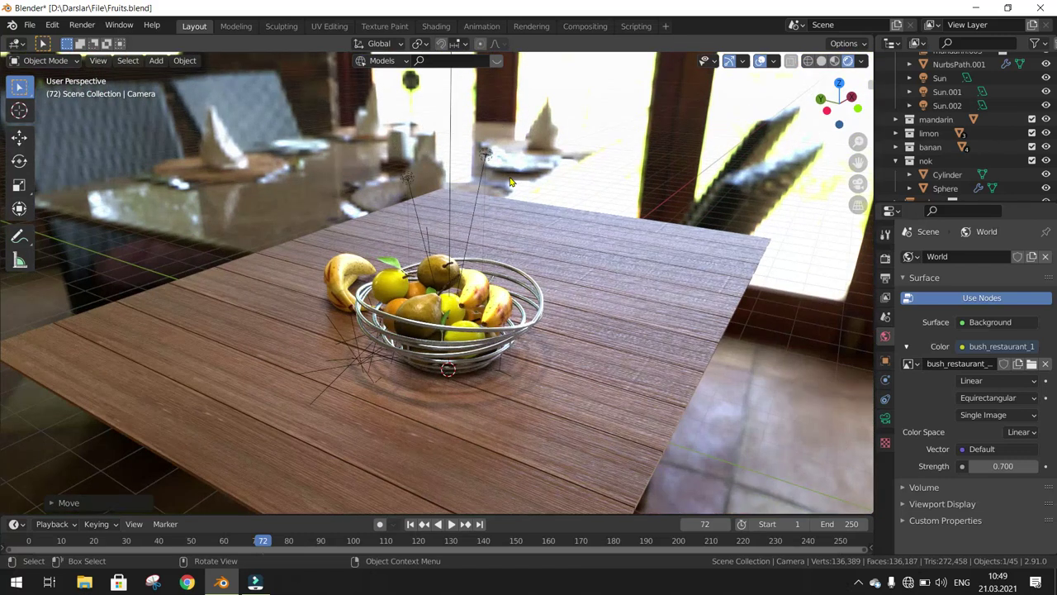